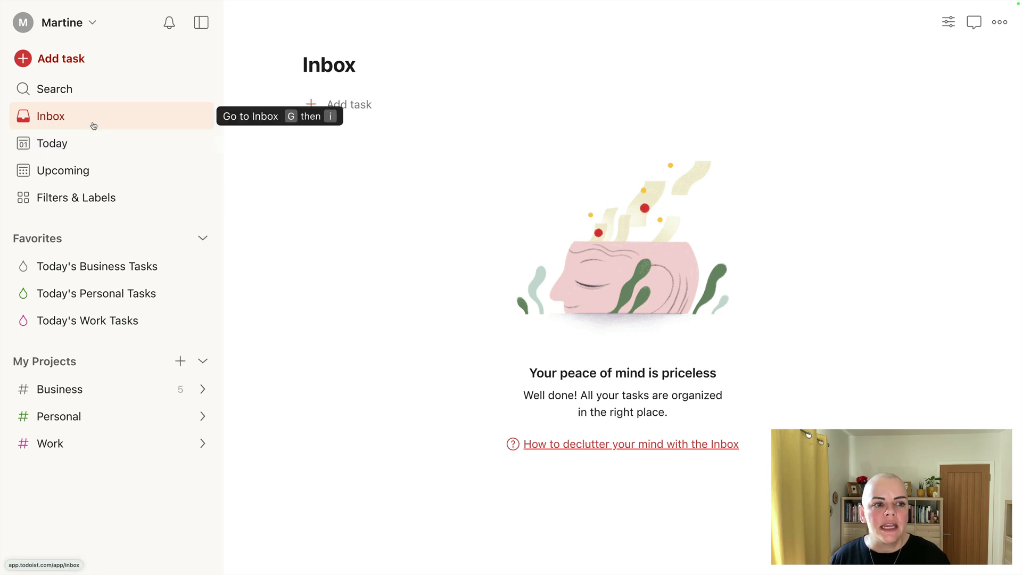
Switch to Today, glance at the Upcoming days, and return to the Today view
{"action": "left_click", "coordinate": [80, 148]}
{"action": "left_click", "coordinate": [75, 176]}
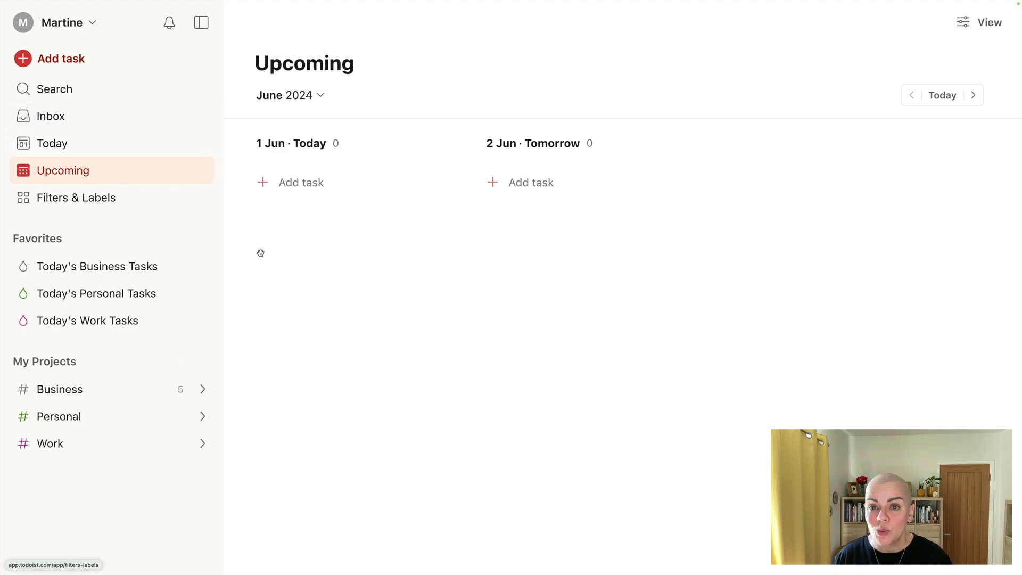
{"action": "left_click", "coordinate": [68, 145]}
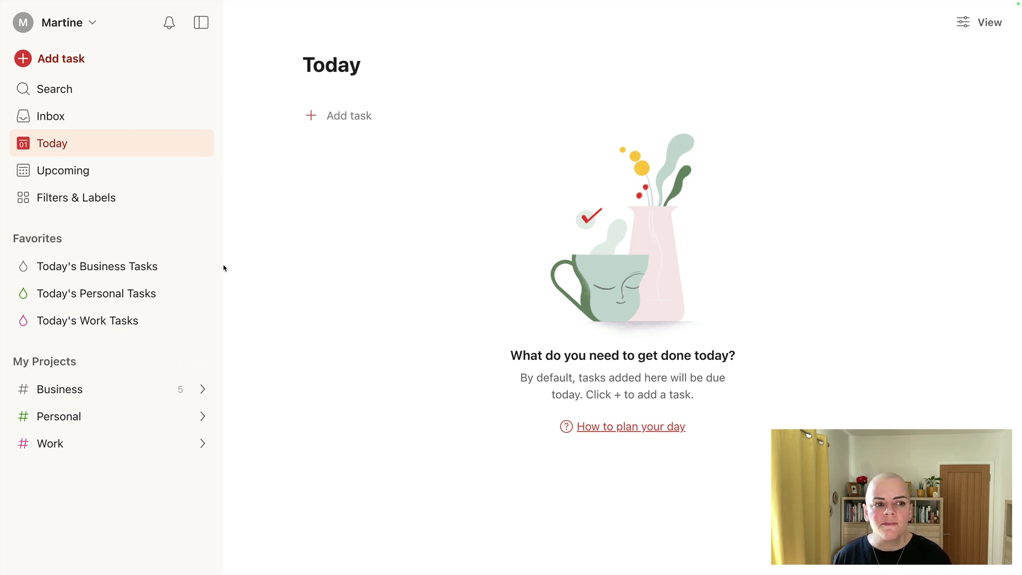
Show the Filters & Labels page with the Today's Business, Personal and Work Tasks filters
{"action": "left_click", "coordinate": [105, 198]}
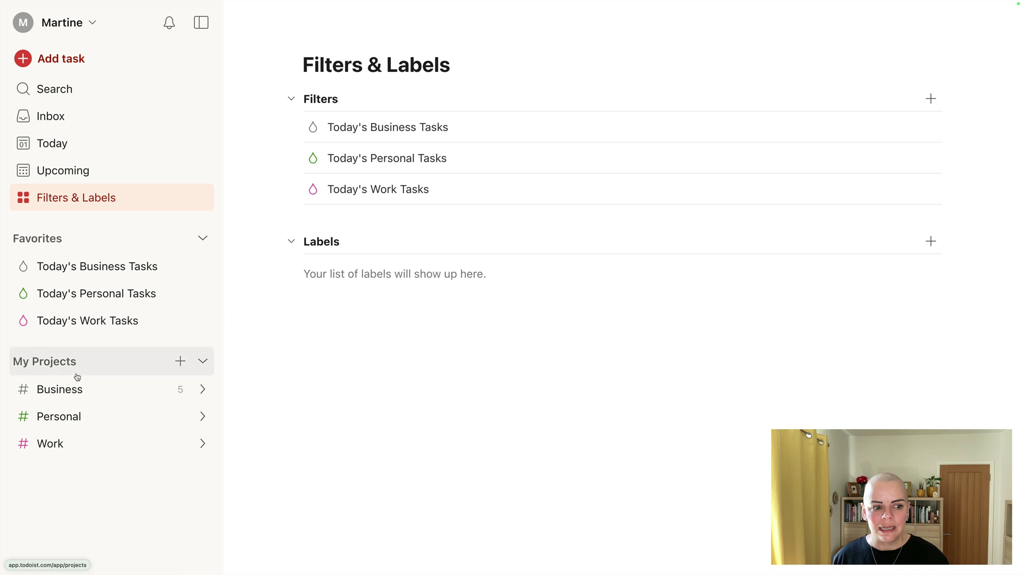
Expand Business, view Projects 1, 2 and 3, then open the What are Areas? note
{"action": "left_click", "coordinate": [59, 398]}
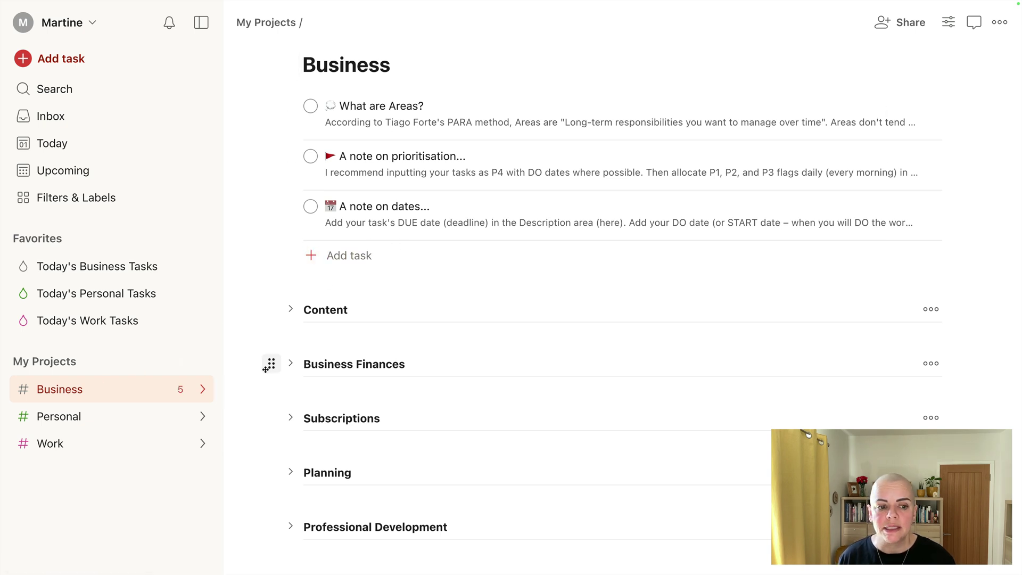
{"action": "left_click", "coordinate": [204, 390]}
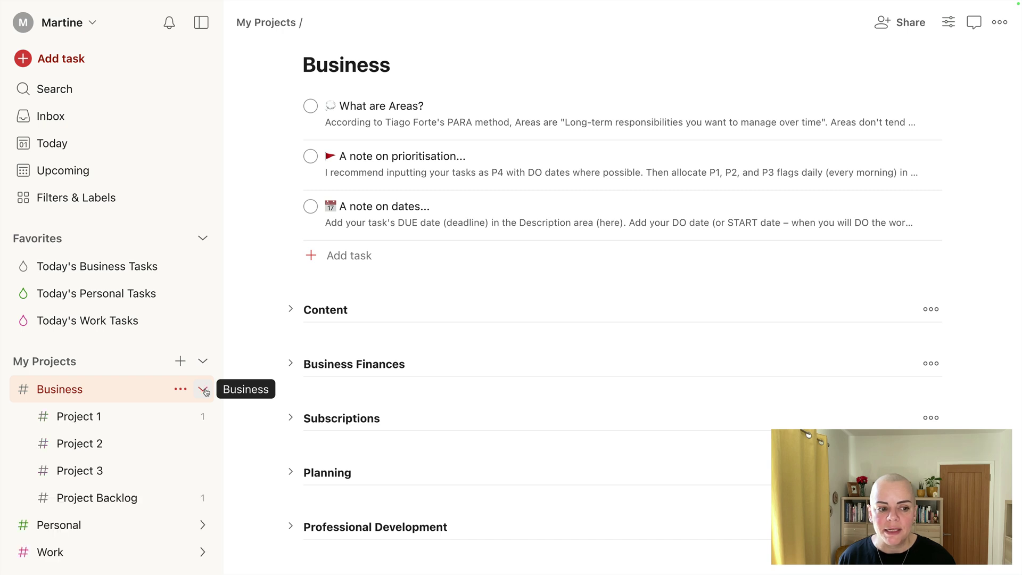
{"action": "left_click", "coordinate": [118, 426]}
{"action": "left_click", "coordinate": [118, 446]}
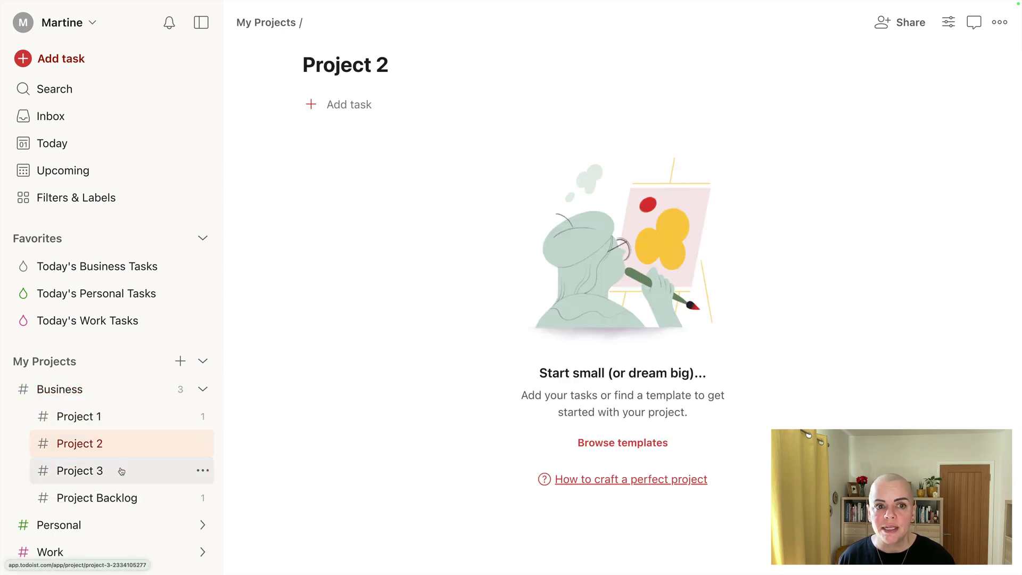
{"action": "left_click", "coordinate": [122, 471]}
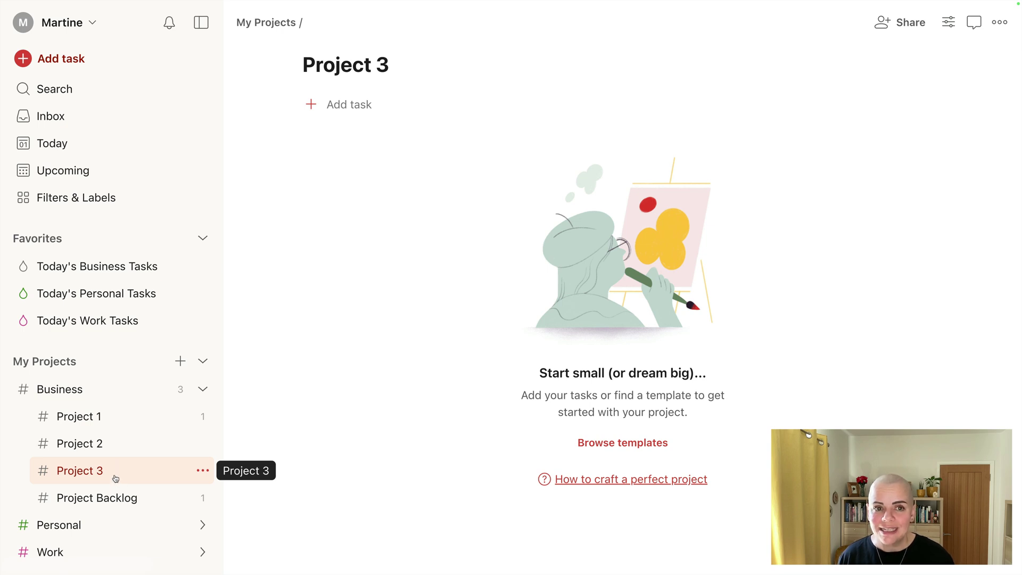
{"action": "left_click", "coordinate": [92, 397]}
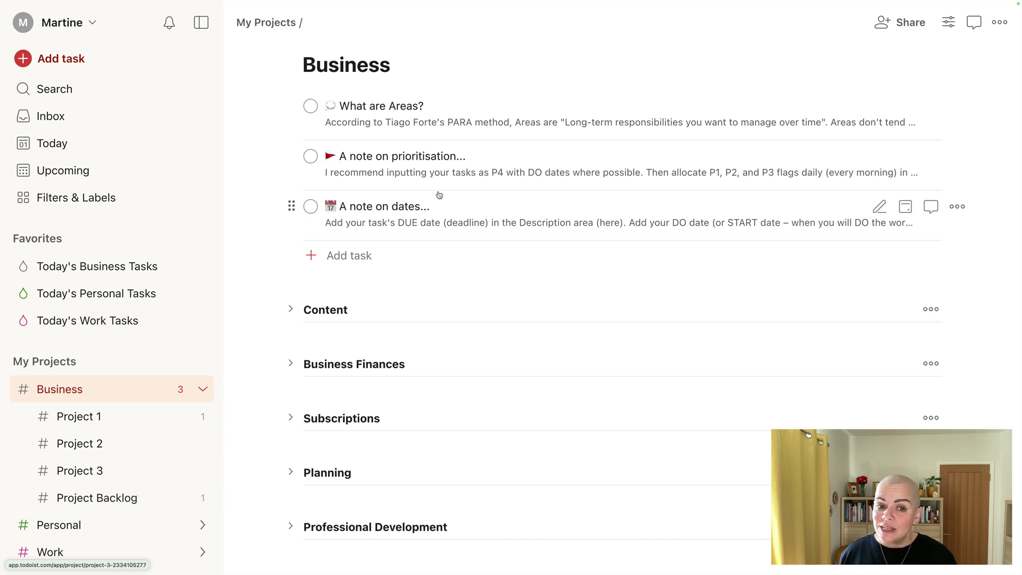
{"action": "left_click", "coordinate": [441, 115]}
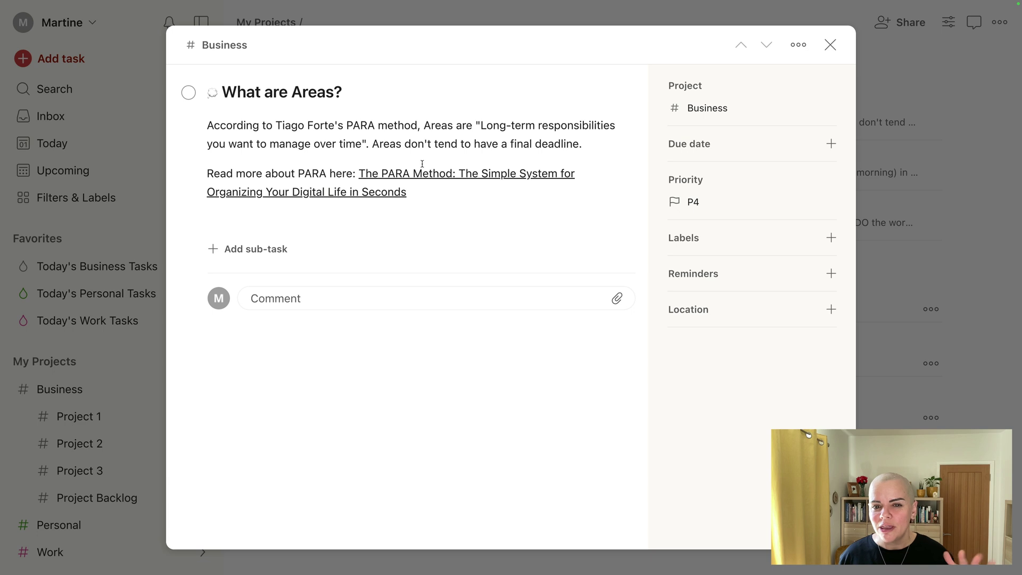
Close the What are Areas? note and scroll through the Business project's sections
{"action": "left_click", "coordinate": [394, 179]}
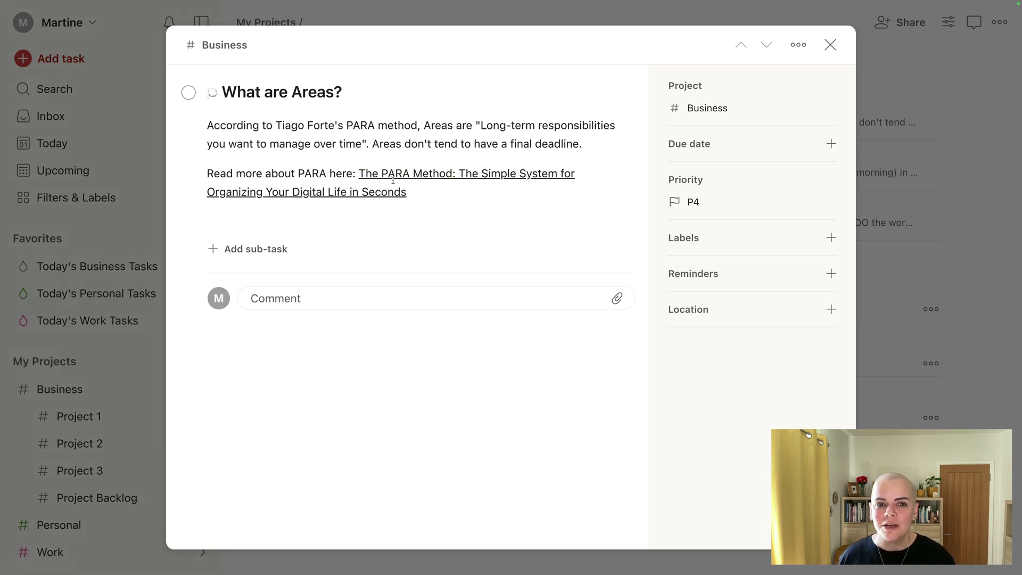
{"action": "left_click", "coordinate": [883, 31]}
{"action": "scroll", "coordinate": [535, 206], "scroll_direction": "down", "scroll_amount": 5}
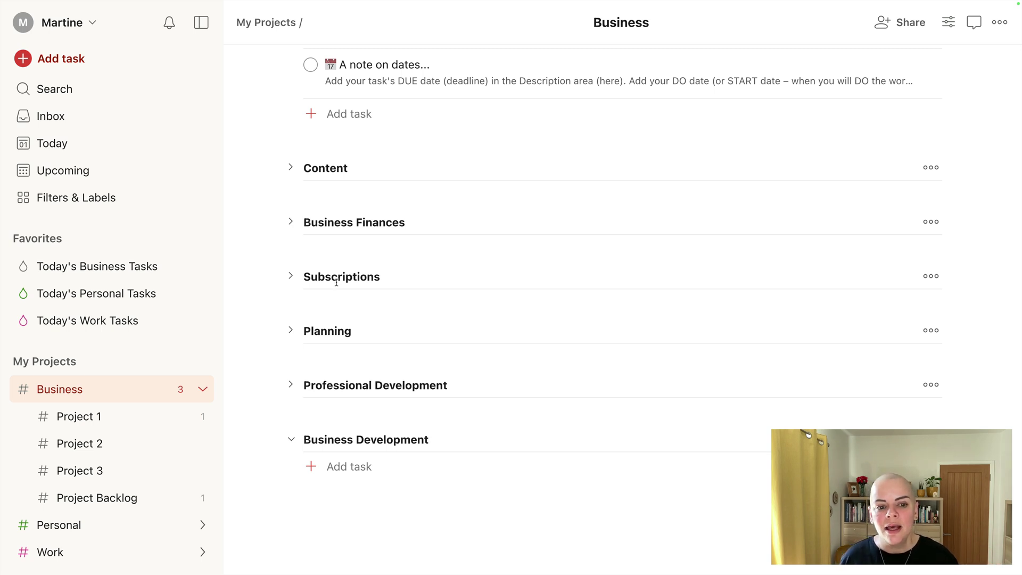
{"action": "scroll", "coordinate": [332, 322], "scroll_direction": "up", "scroll_amount": 1}
{"action": "scroll", "coordinate": [335, 328], "scroll_direction": "up", "scroll_amount": 1}
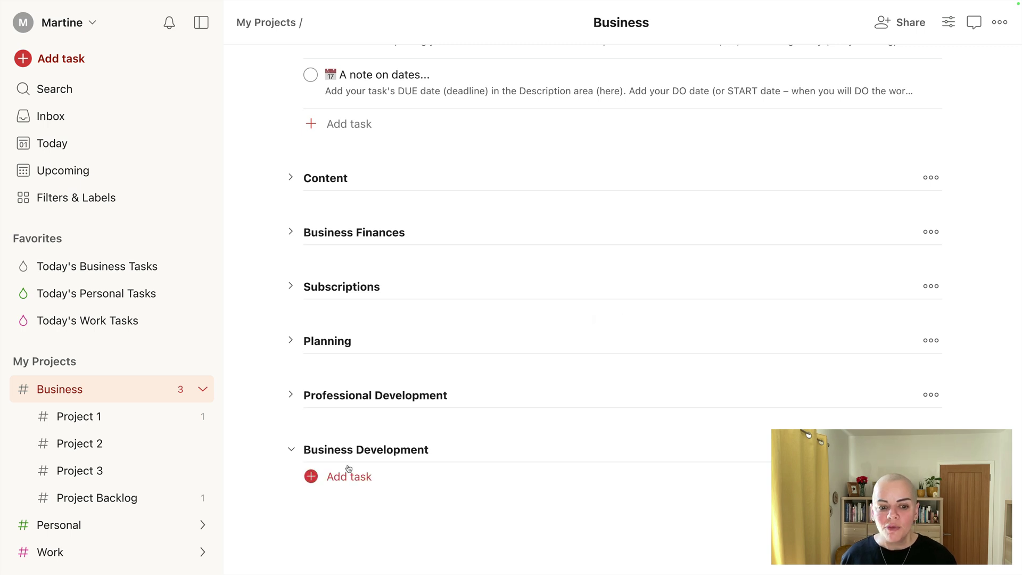
{"action": "left_click", "coordinate": [290, 178]}
{"action": "left_click", "coordinate": [356, 206]}
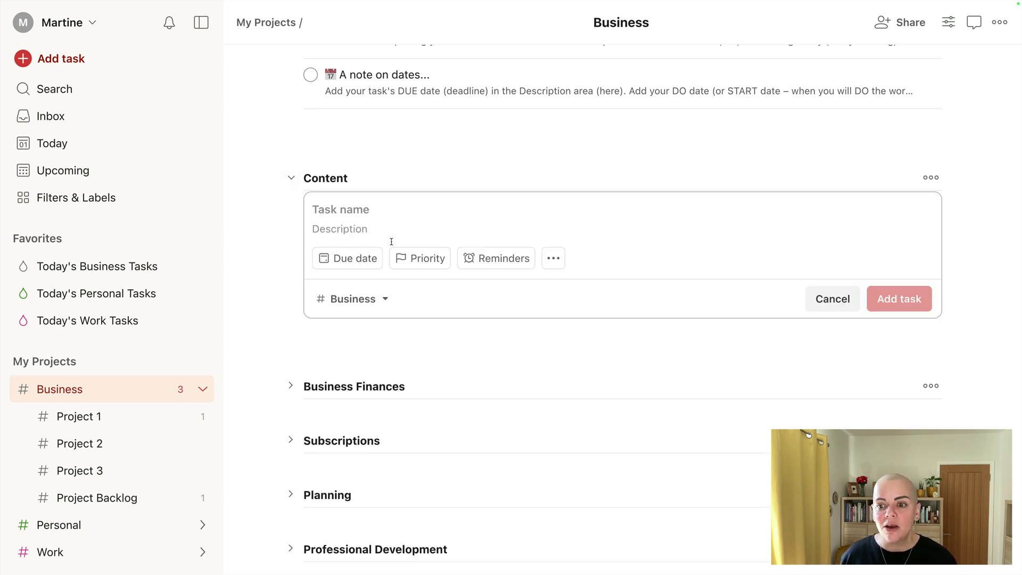
{"action": "left_click", "coordinate": [829, 297]}
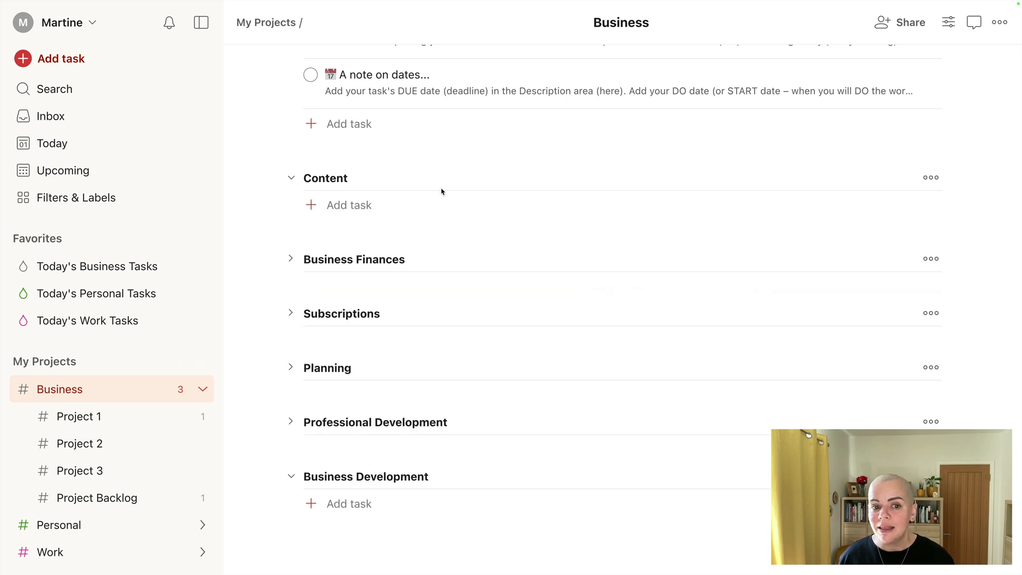
{"action": "left_click", "coordinate": [291, 178]}
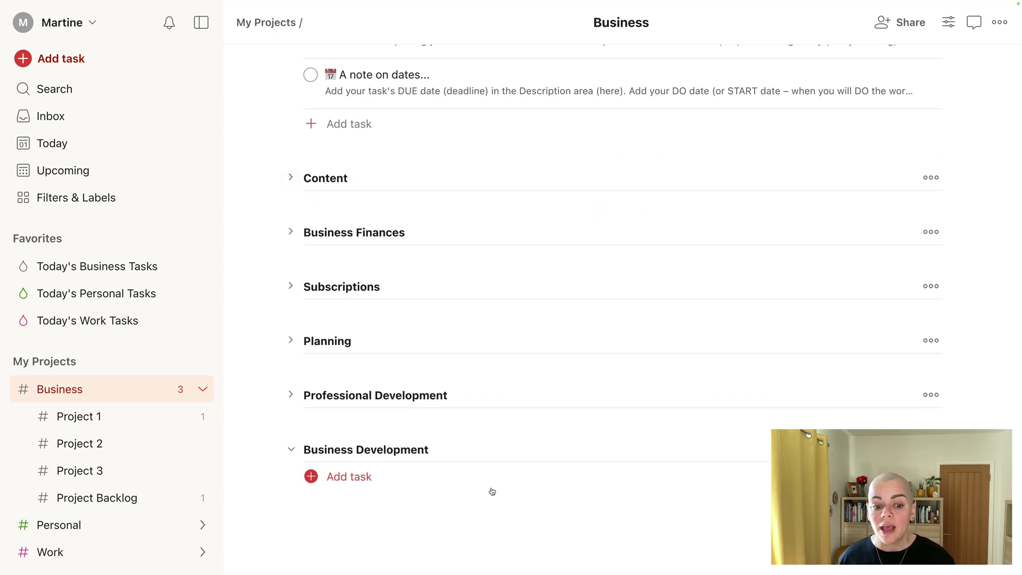
{"action": "left_click", "coordinate": [492, 508]}
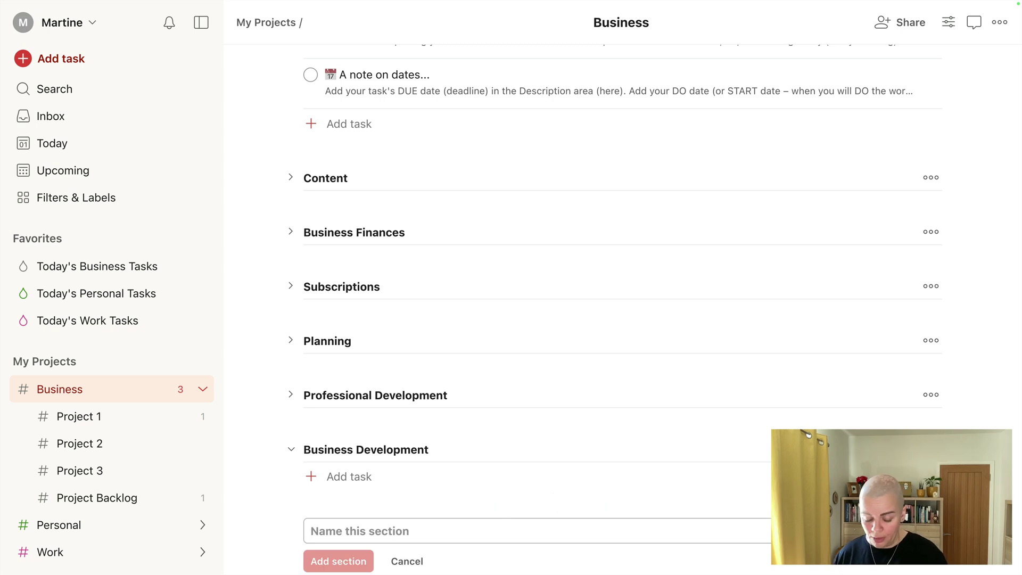
{"action": "type", "text": "New Section"}
{"action": "key", "text": "Return"}
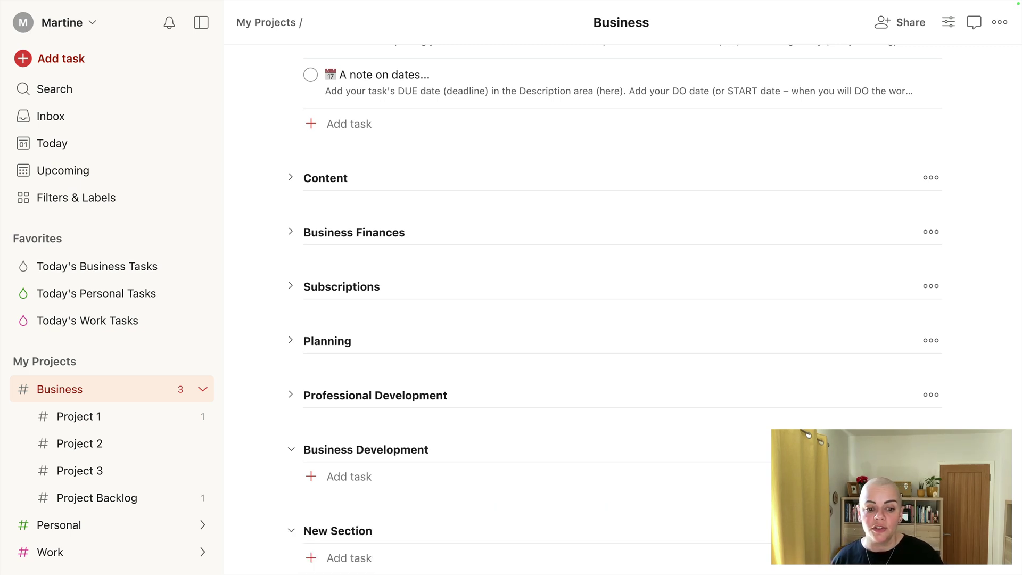
{"action": "scroll", "coordinate": [538, 473], "scroll_direction": "down", "scroll_amount": 3}
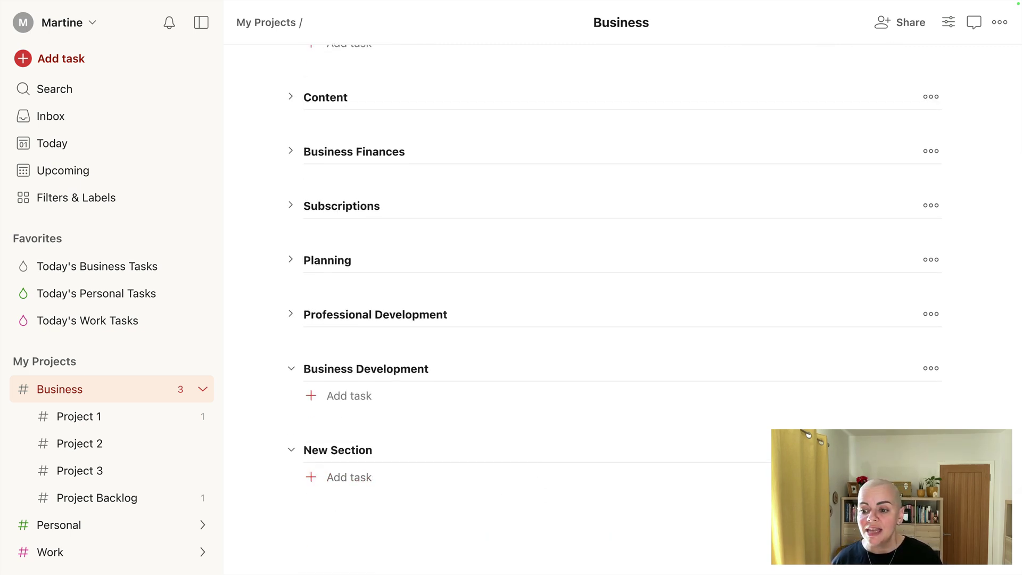
{"action": "left_click", "coordinate": [931, 450]}
{"action": "left_click", "coordinate": [845, 417]}
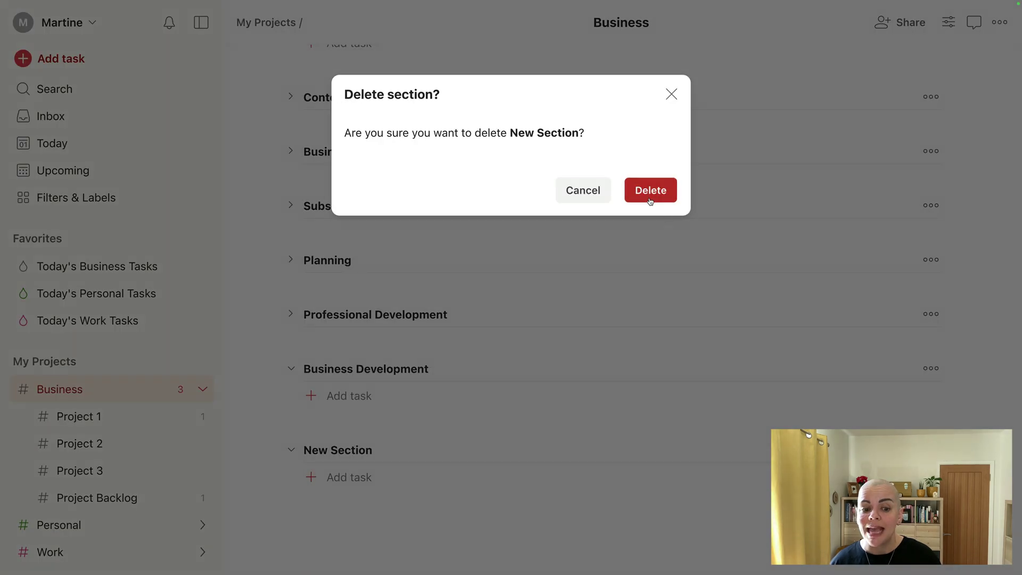
{"action": "left_click", "coordinate": [650, 191]}
{"action": "scroll", "coordinate": [703, 368], "scroll_direction": "up", "scroll_amount": 3}
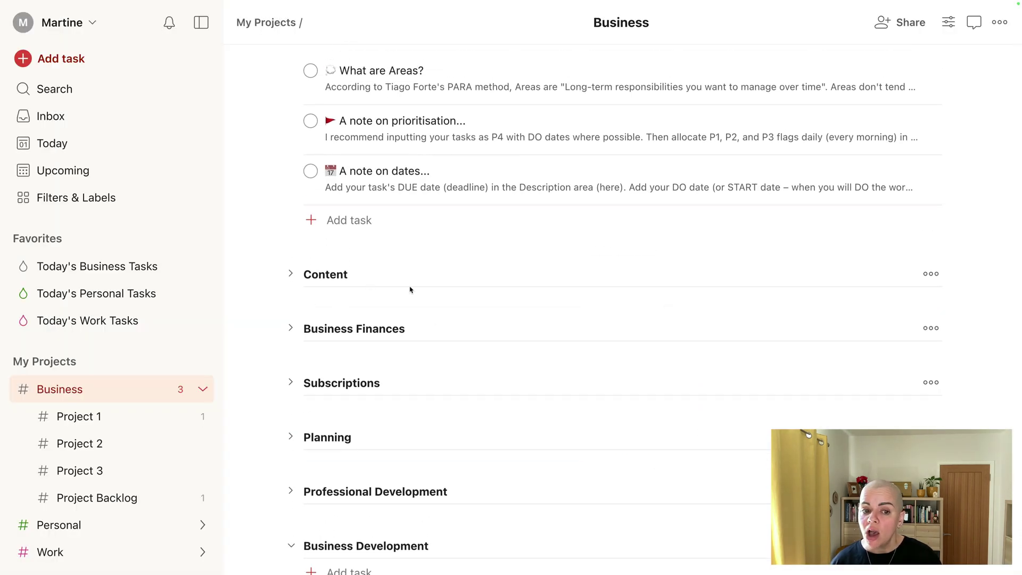
Open the prioritisation note and check its priority and due date, keeping P4 and no date
{"action": "scroll", "coordinate": [411, 291], "scroll_direction": "up", "scroll_amount": 1}
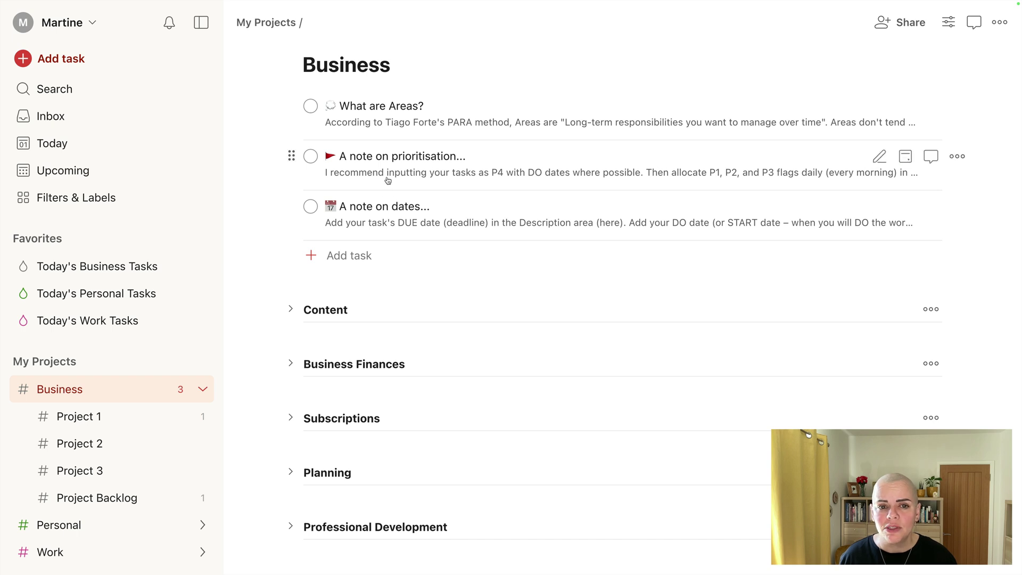
{"action": "left_click", "coordinate": [493, 158]}
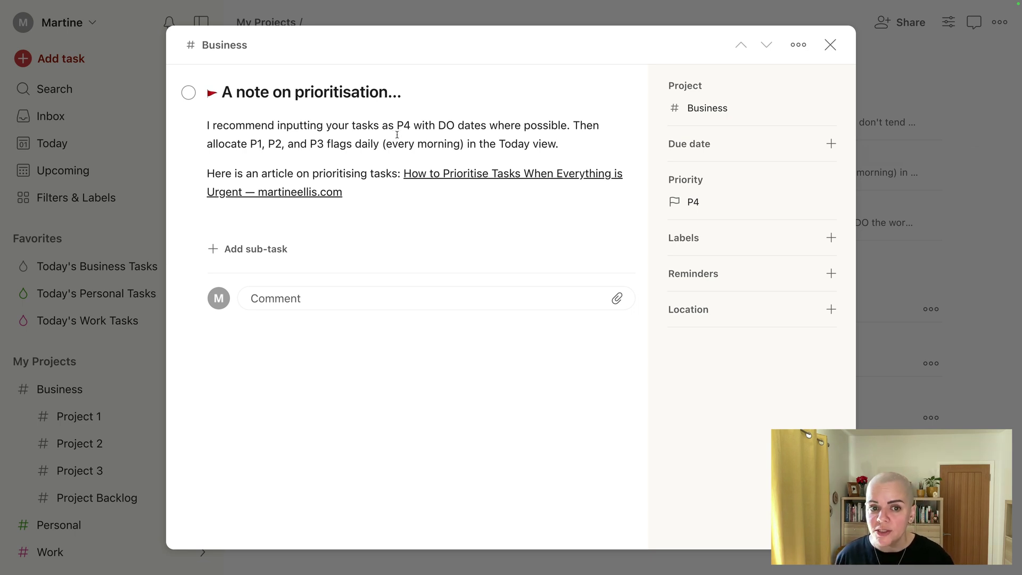
{"action": "left_click", "coordinate": [713, 208]}
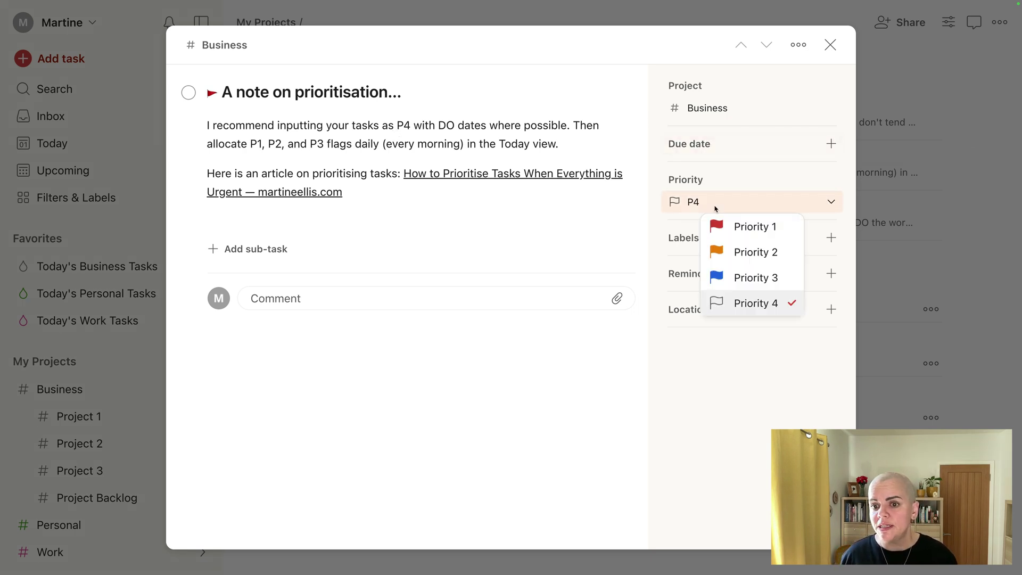
{"action": "left_click", "coordinate": [531, 418]}
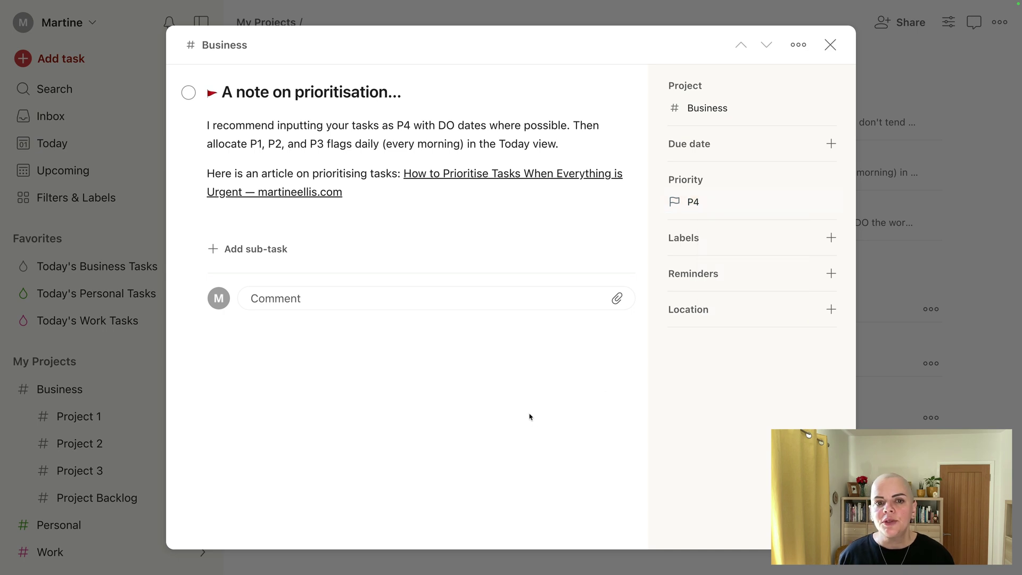
{"action": "left_click", "coordinate": [704, 145]}
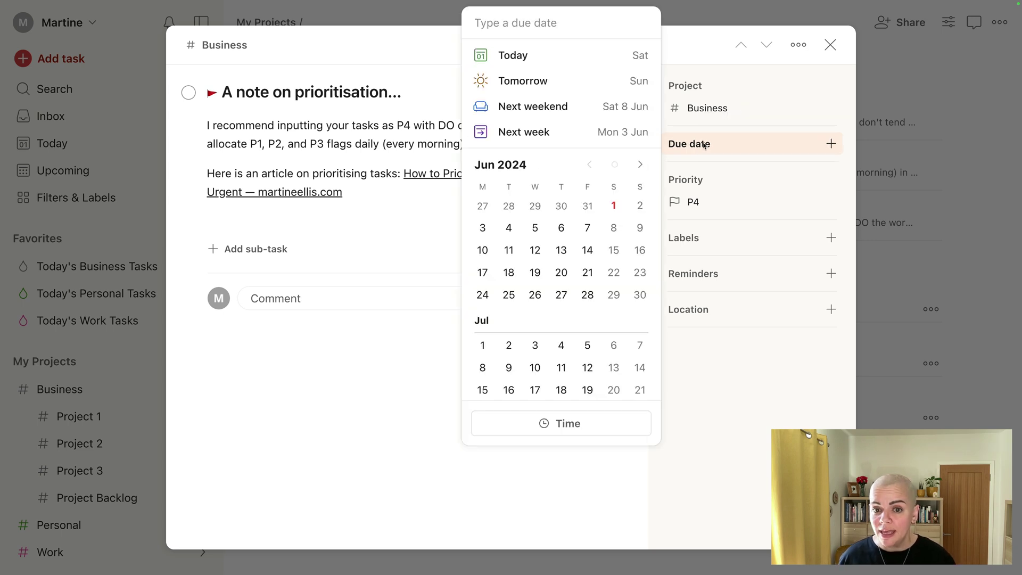
{"action": "left_click", "coordinate": [404, 350]}
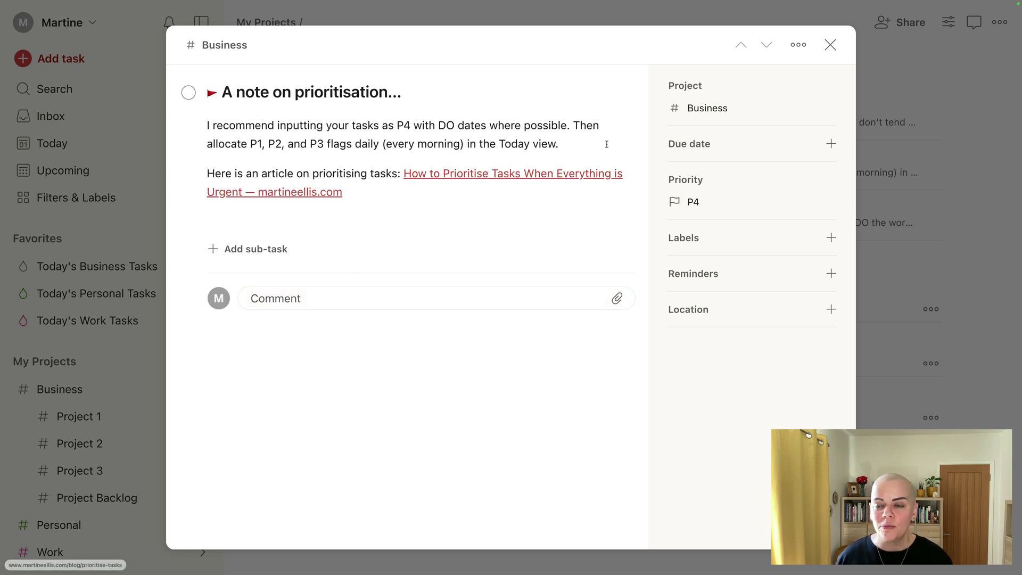
Close the prioritisation note and review the dates note, leaving its due date unset
{"action": "left_click", "coordinate": [895, 53]}
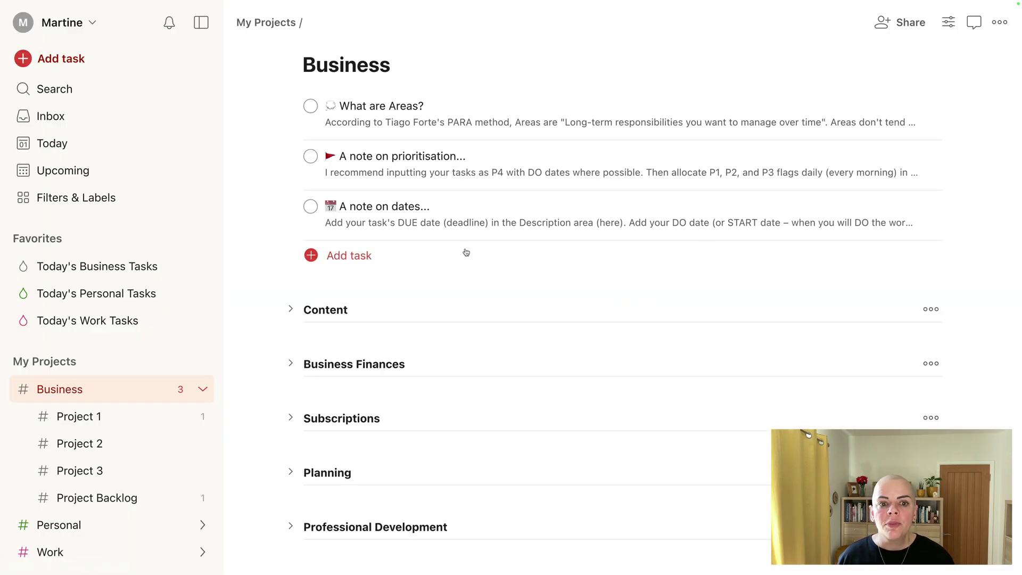
{"action": "left_click", "coordinate": [476, 218]}
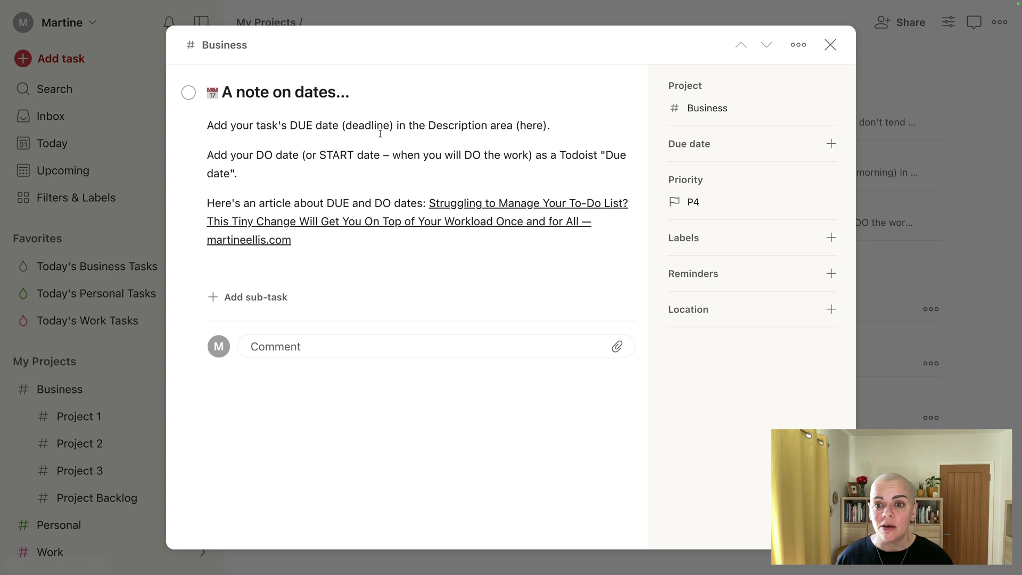
{"action": "left_click", "coordinate": [760, 150]}
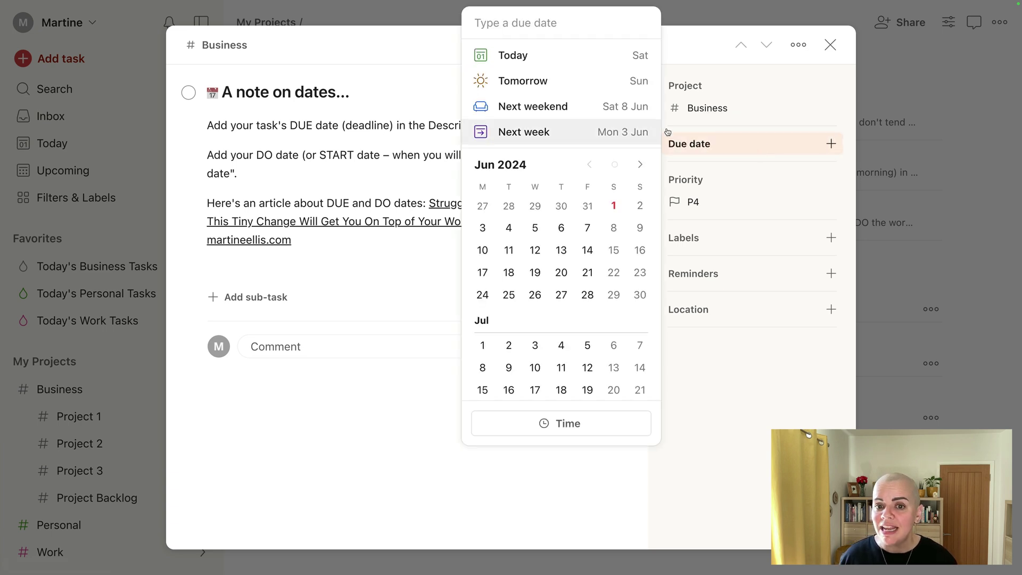
{"action": "left_click", "coordinate": [345, 126]}
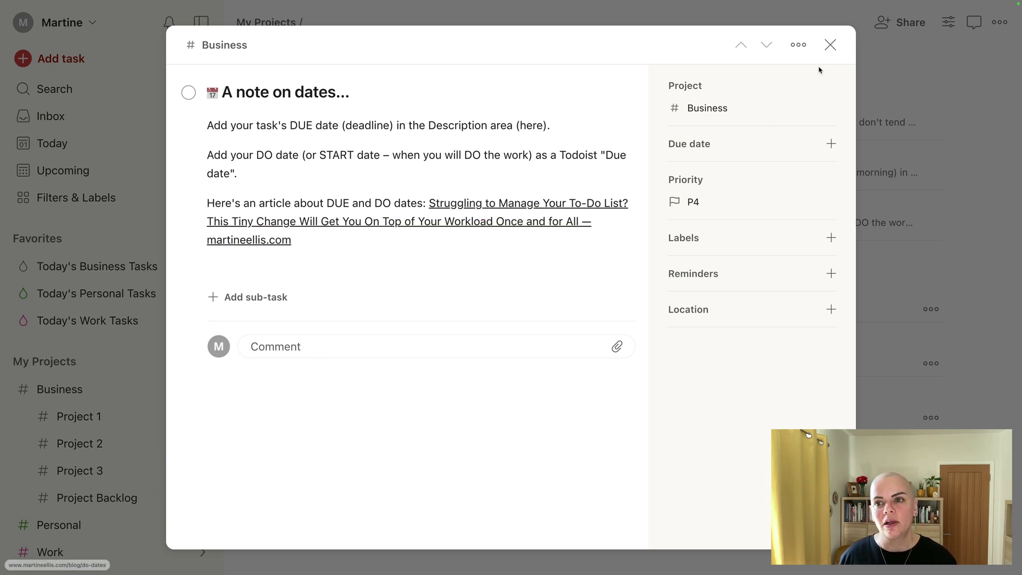
{"action": "left_click", "coordinate": [831, 46]}
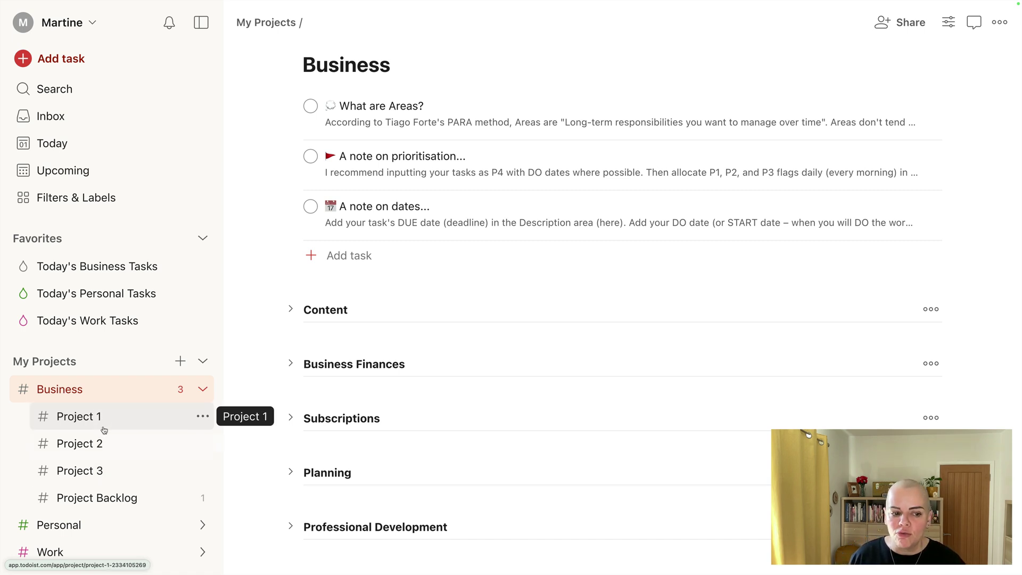
Browse Projects 1, 2 and 3, then start a new section in Project 1
{"action": "left_click", "coordinate": [85, 416]}
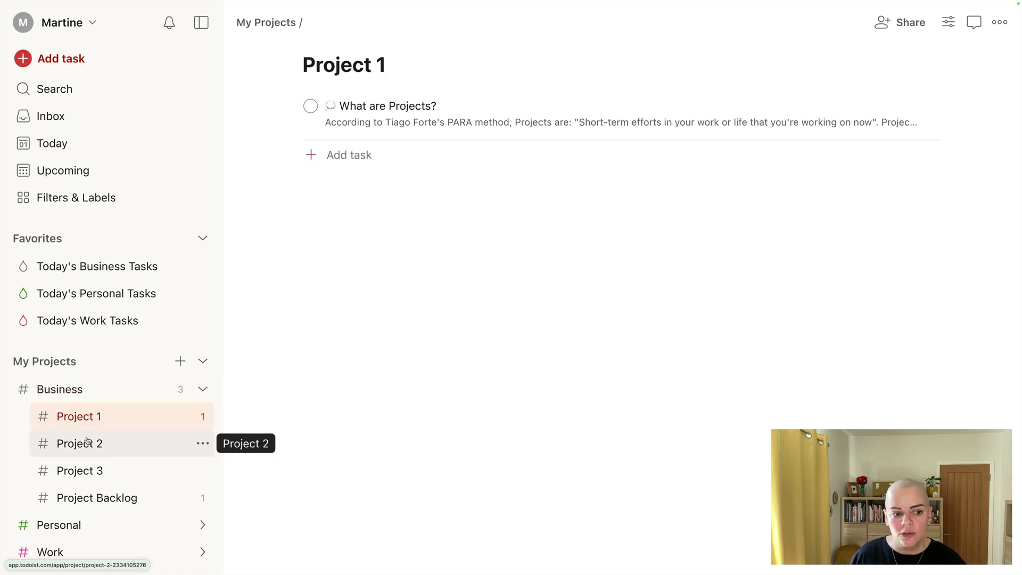
{"action": "left_click", "coordinate": [87, 442]}
{"action": "left_click", "coordinate": [92, 466]}
{"action": "left_click", "coordinate": [85, 417]}
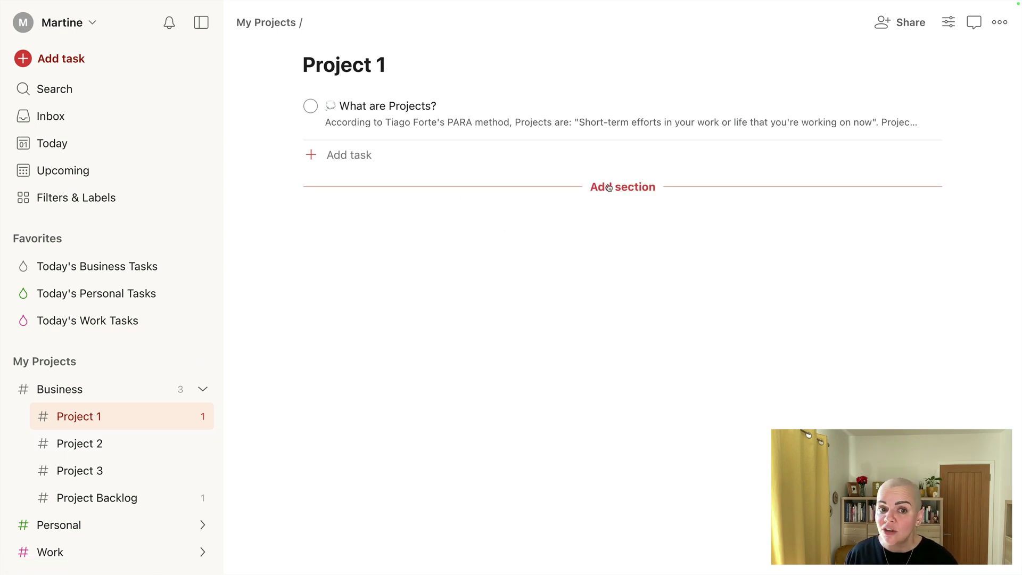
{"action": "left_click", "coordinate": [609, 186]}
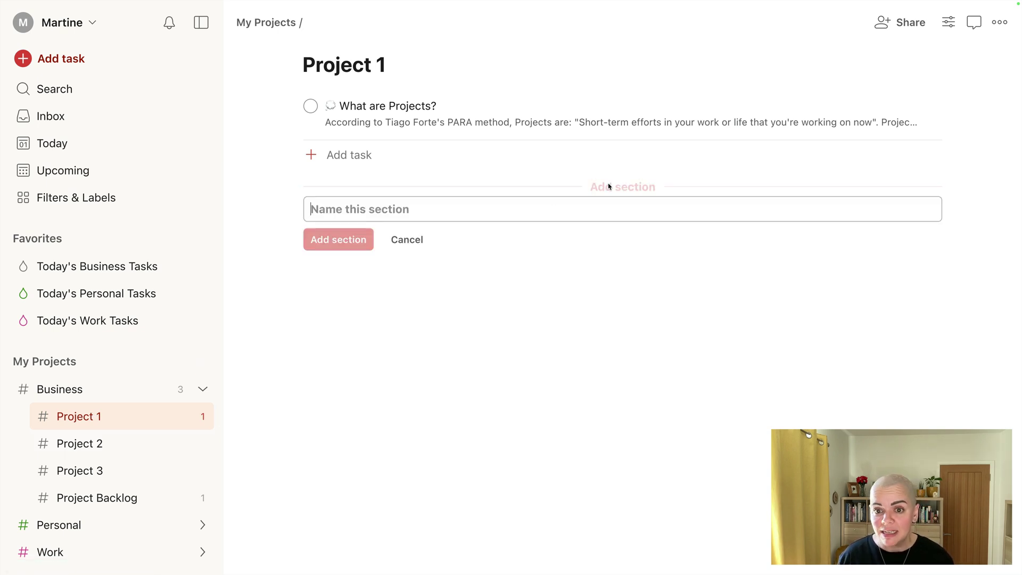
Cancel the unnamed section, then read and close the What are Projects? note
{"action": "left_click", "coordinate": [417, 244]}
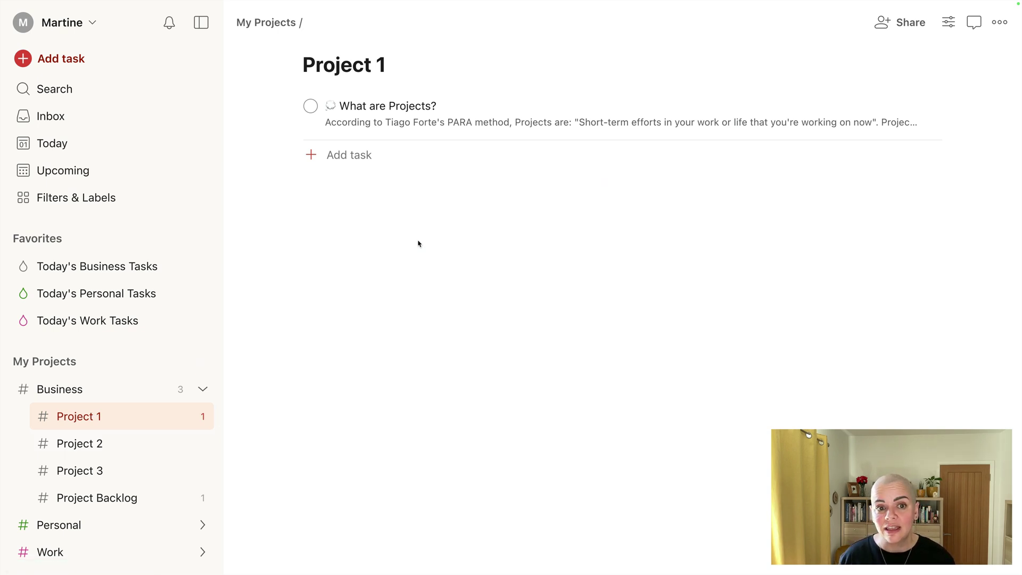
{"action": "left_click", "coordinate": [532, 121]}
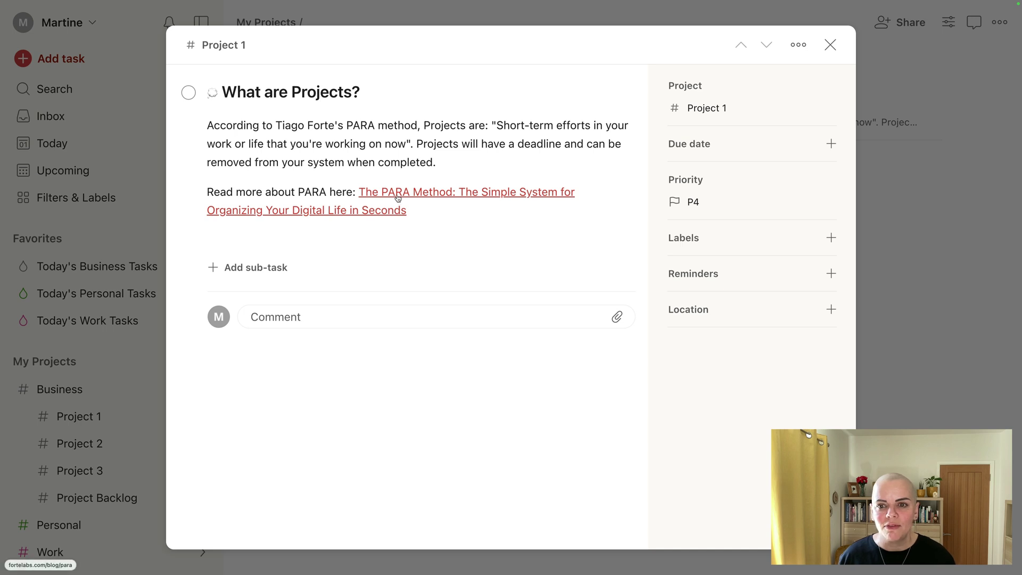
{"action": "left_click", "coordinate": [908, 196]}
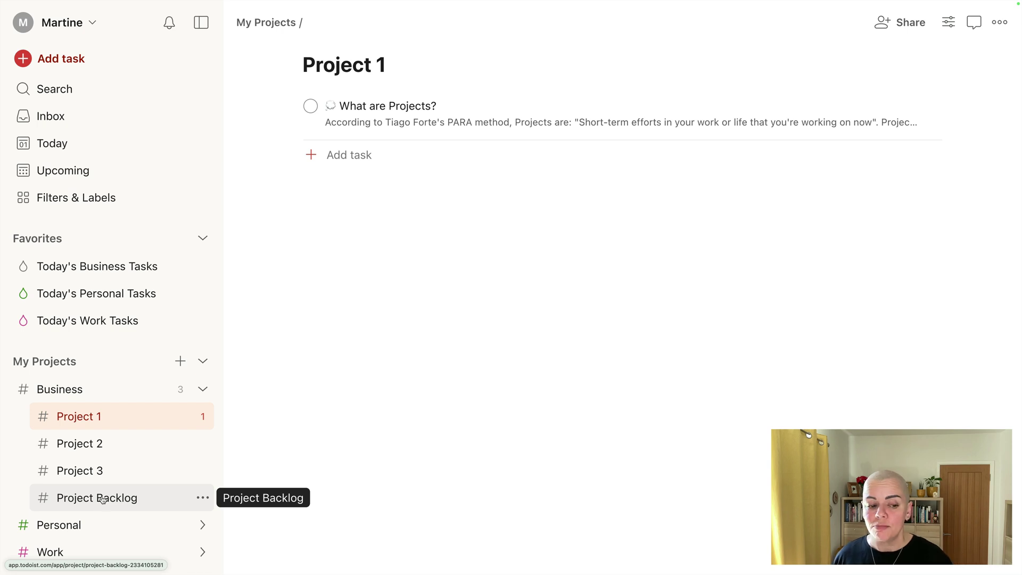
In Project Backlog, read the What is a Backlog? note and close it
{"action": "left_click", "coordinate": [102, 499]}
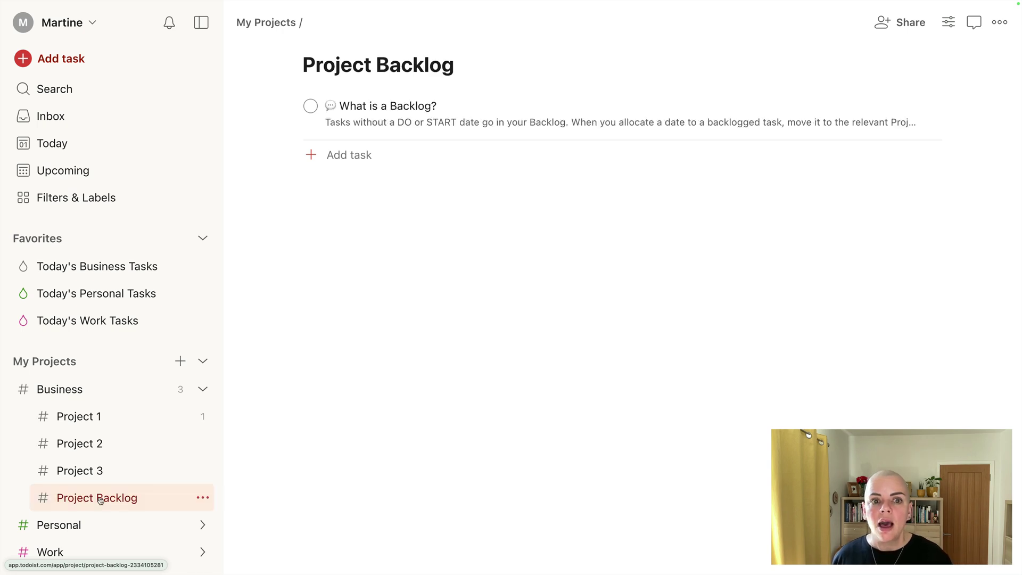
{"action": "left_click", "coordinate": [519, 118]}
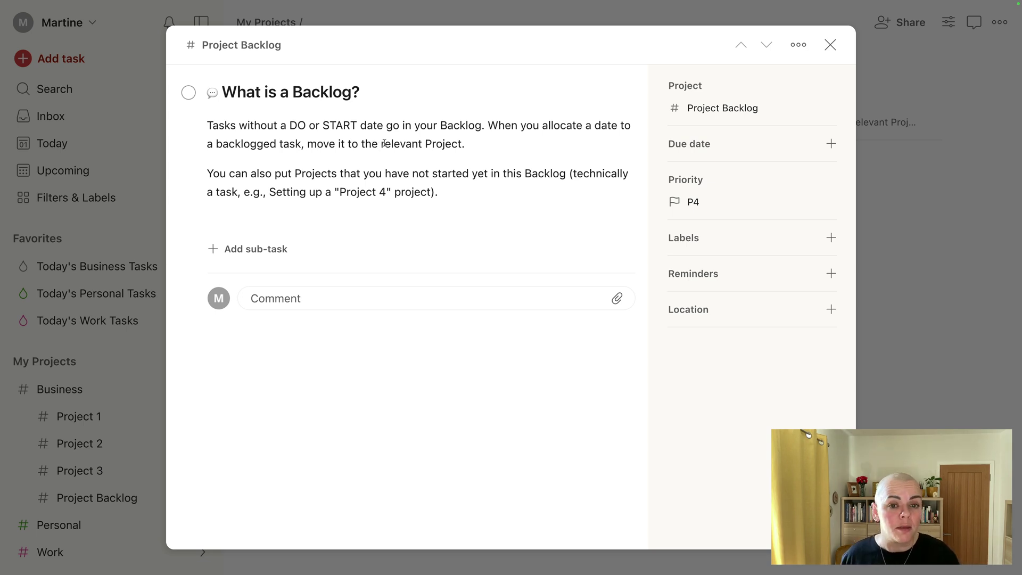
{"action": "left_click", "coordinate": [958, 175]}
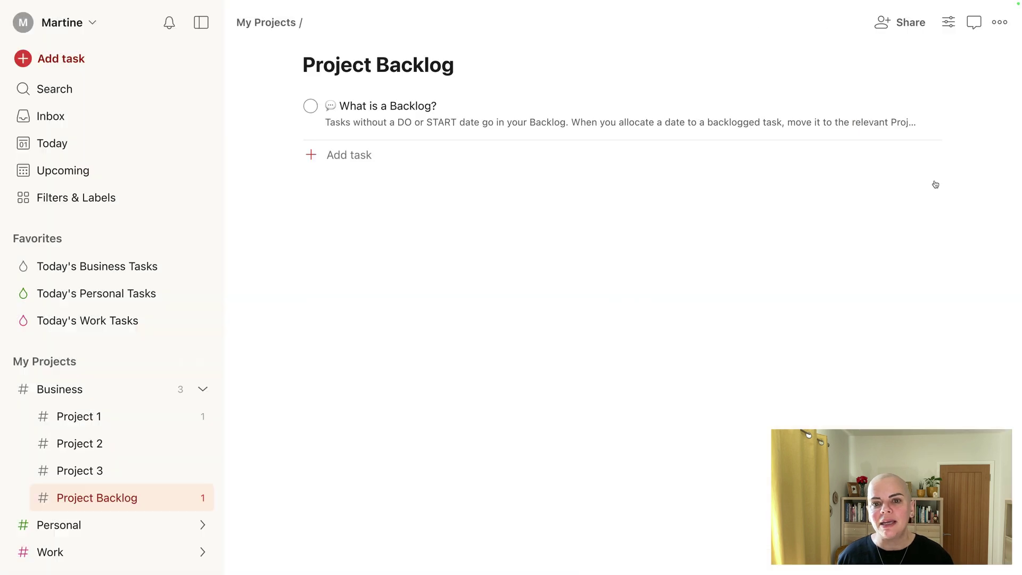
Add a test task 'Set up new client project 123' to Project Backlog, then delete it
{"action": "left_click", "coordinate": [360, 156]}
{"action": "type", "text": "Set up n"}
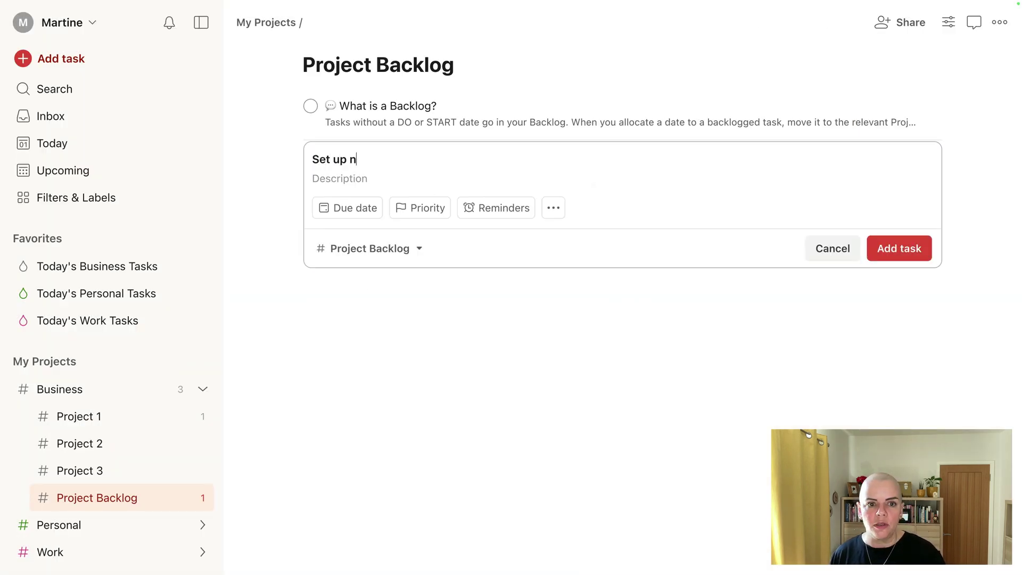
{"action": "type", "text": "ew client project 123"}
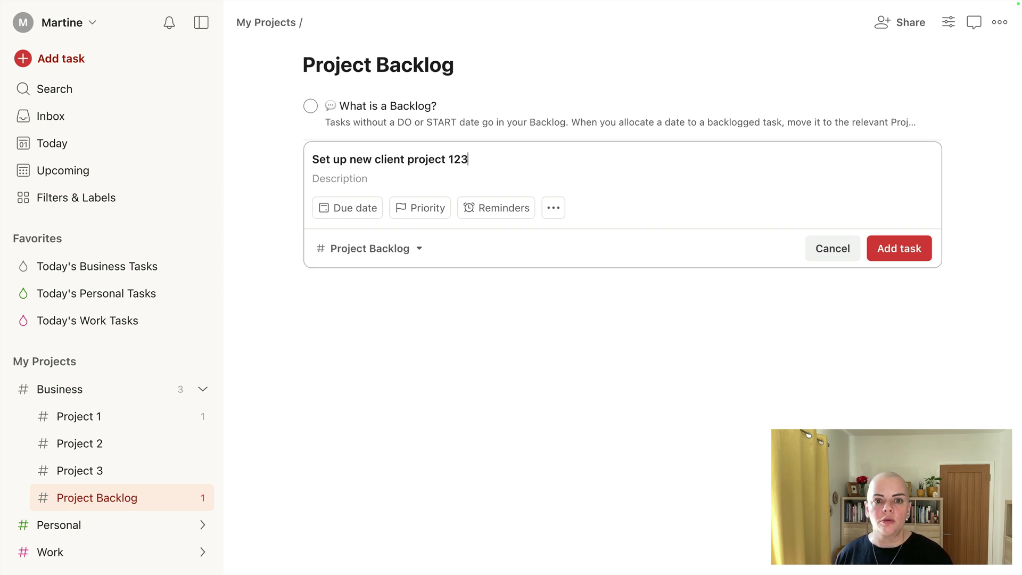
{"action": "key", "text": "Return"}
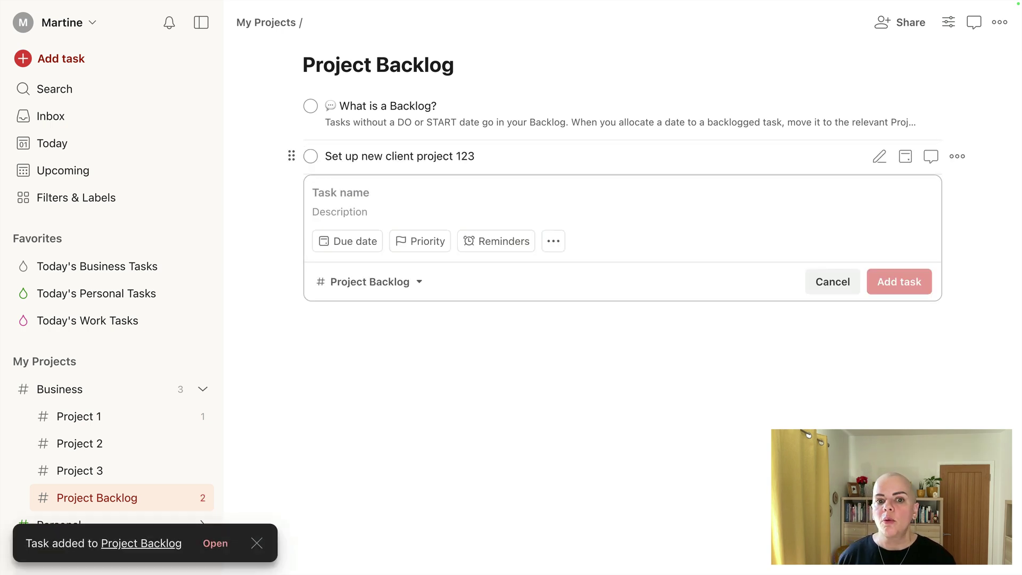
{"action": "left_click", "coordinate": [957, 156]}
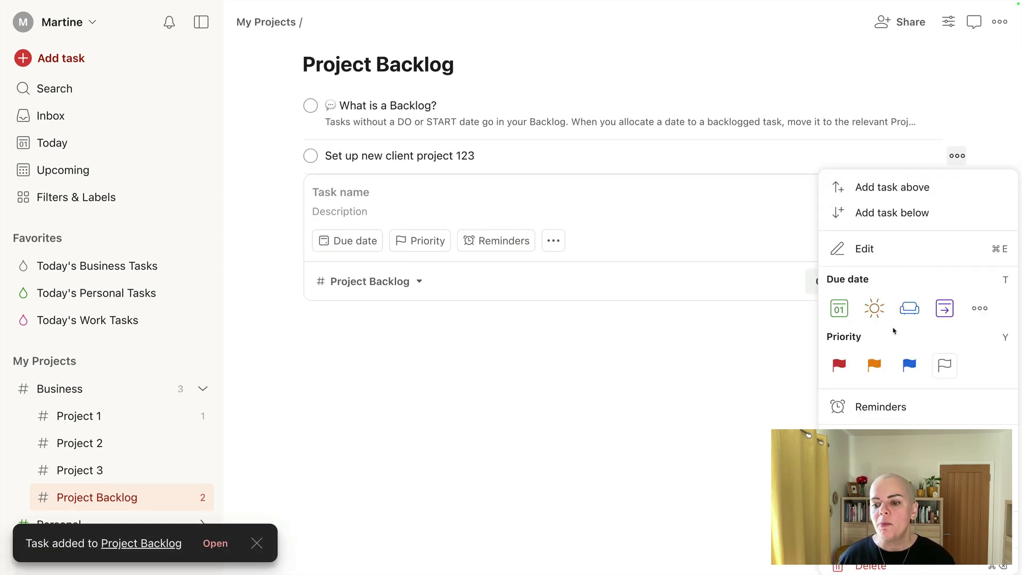
{"action": "left_click", "coordinate": [877, 568]}
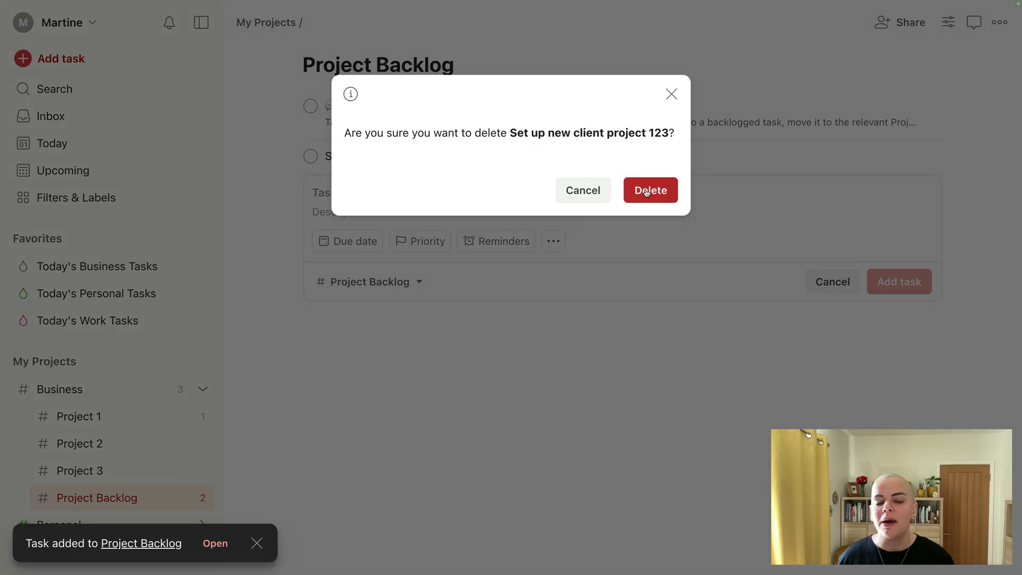
{"action": "left_click", "coordinate": [646, 191]}
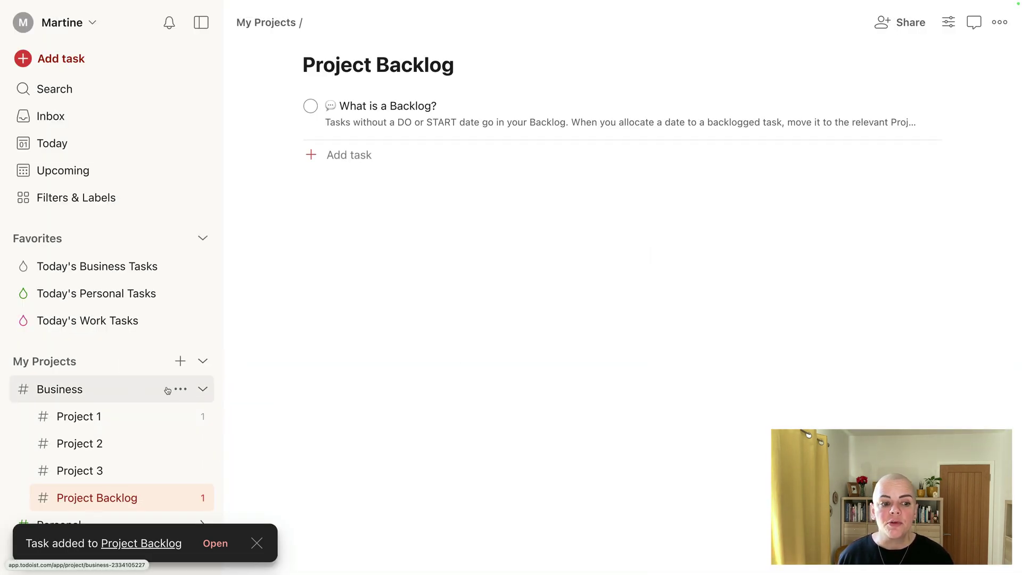
Create 'Project 4' under Business and move it below Project 3
{"action": "left_click", "coordinate": [181, 389]}
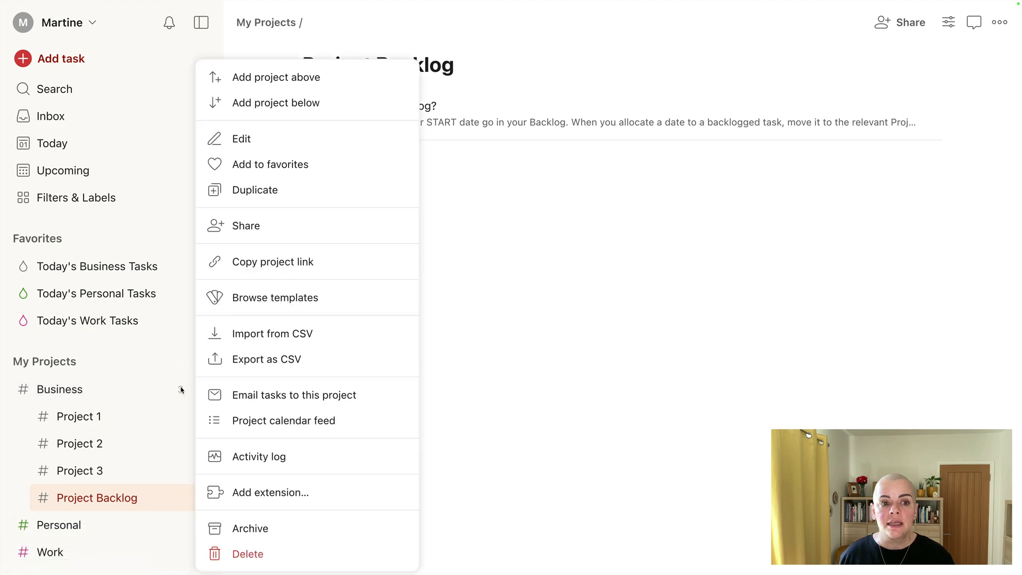
{"action": "left_click", "coordinate": [290, 106]}
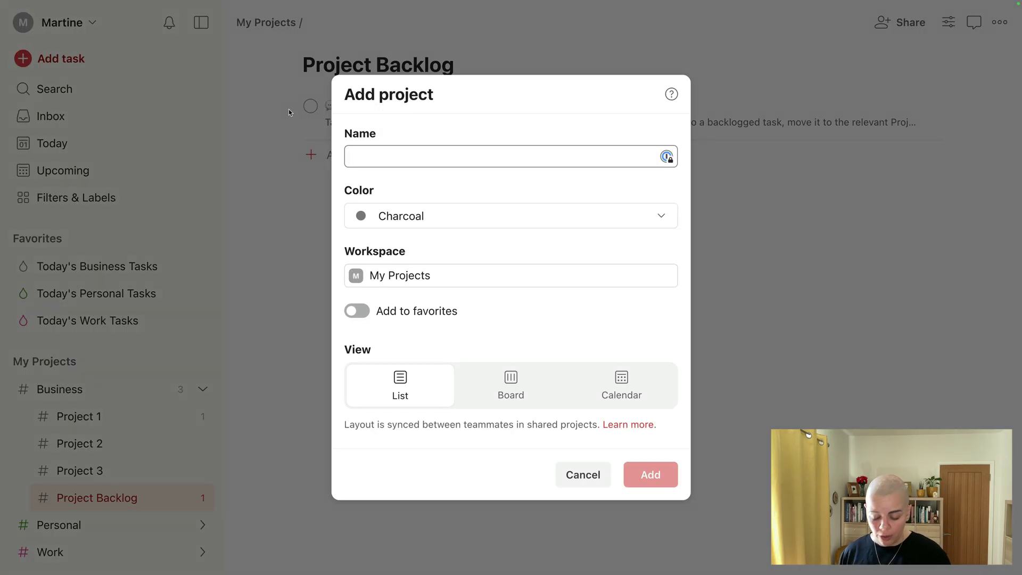
{"action": "type", "text": "Project"}
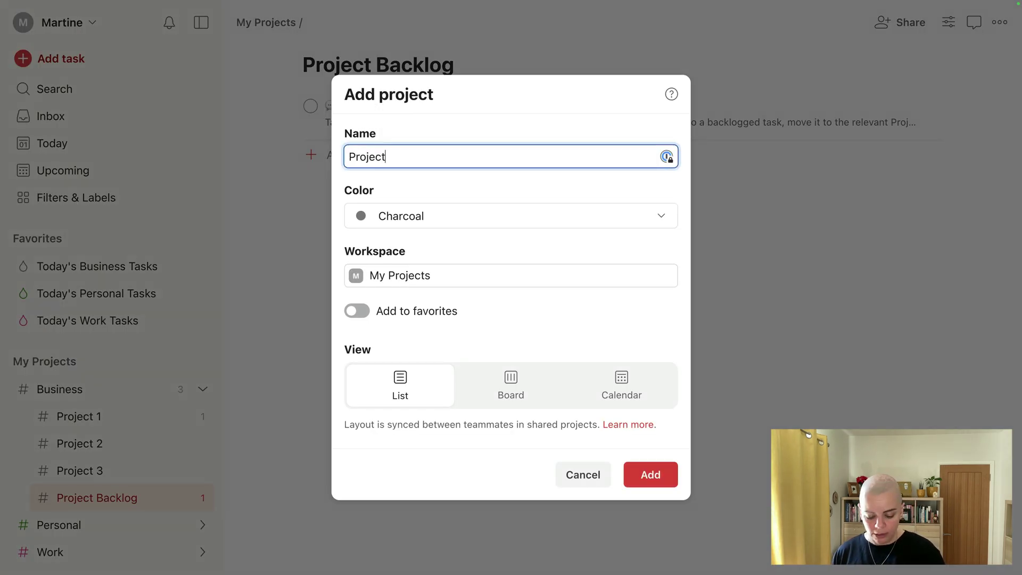
{"action": "type", "text": " 4"}
{"action": "key", "text": "Return"}
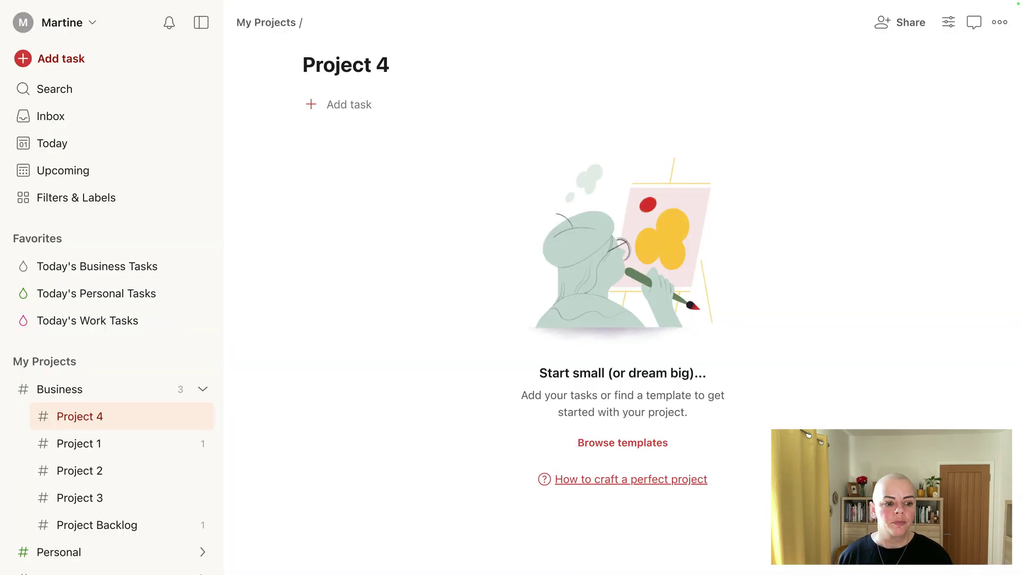
{"action": "left_click_drag", "start_coordinate": [121, 420], "coordinate": [132, 498]}
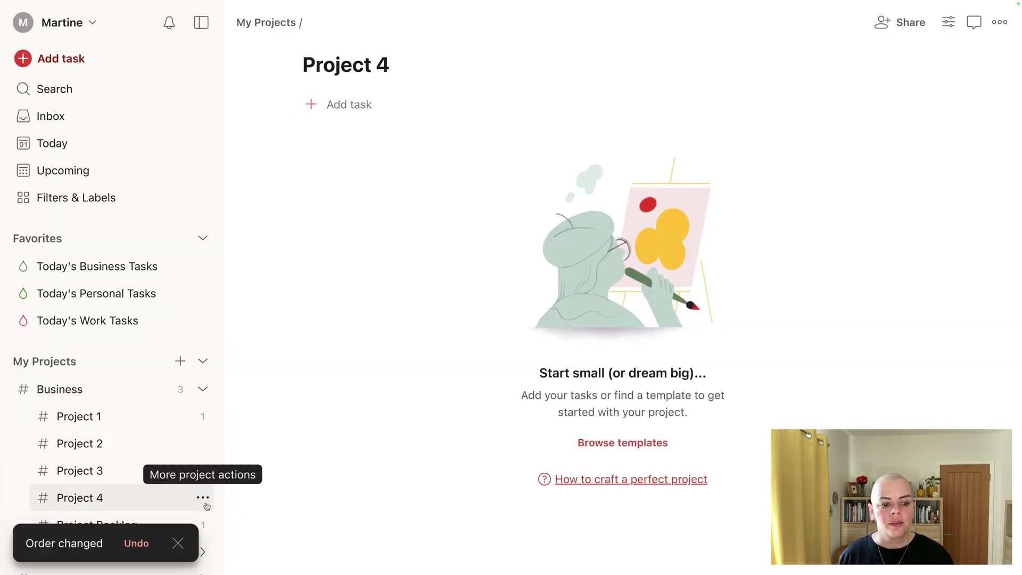
Delete Project 4 and collapse the Business sub-projects
{"action": "left_click", "coordinate": [204, 498]}
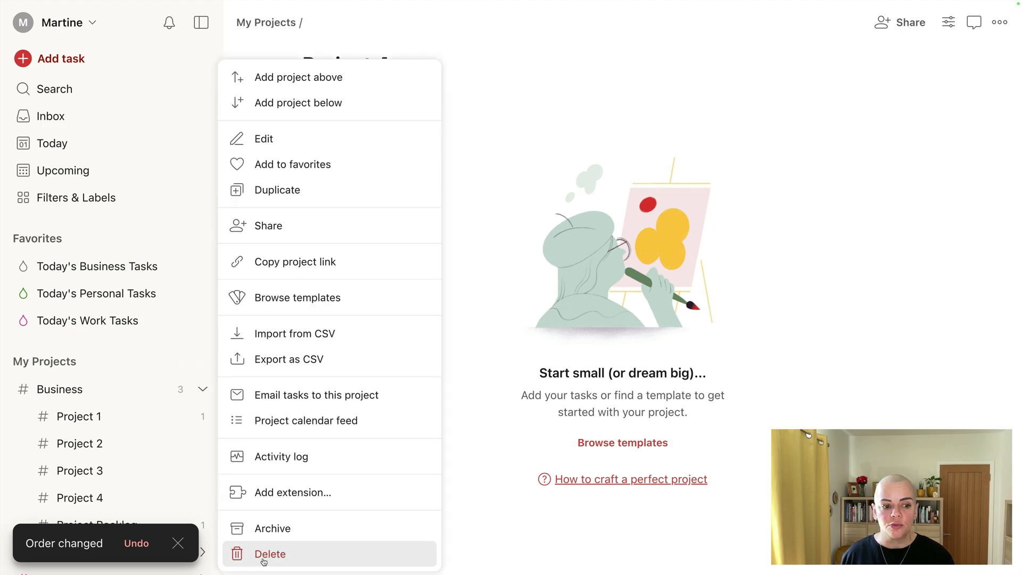
{"action": "left_click", "coordinate": [269, 554]}
{"action": "left_click", "coordinate": [645, 207]}
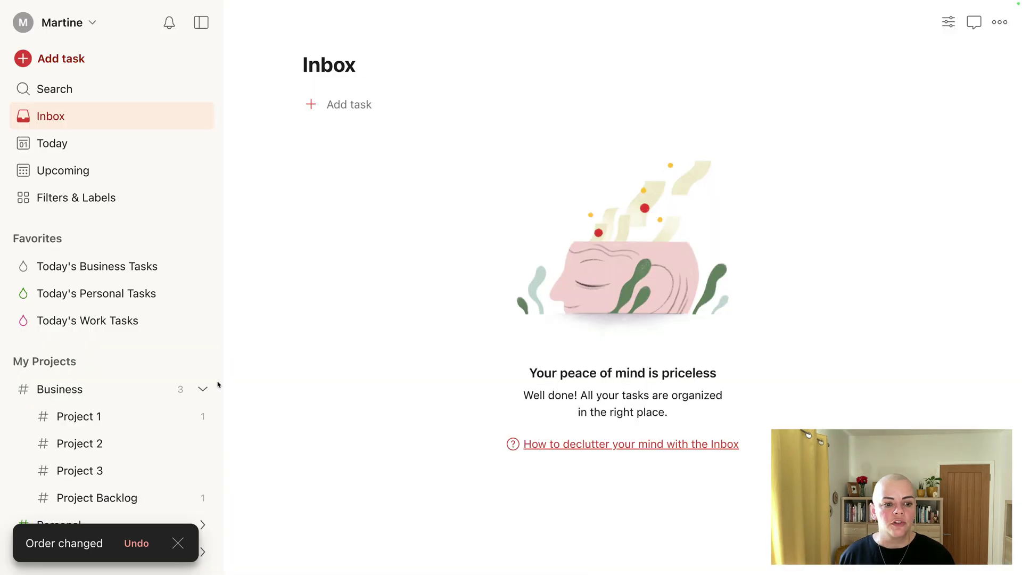
{"action": "left_click", "coordinate": [202, 389]}
{"action": "left_click", "coordinate": [178, 541]}
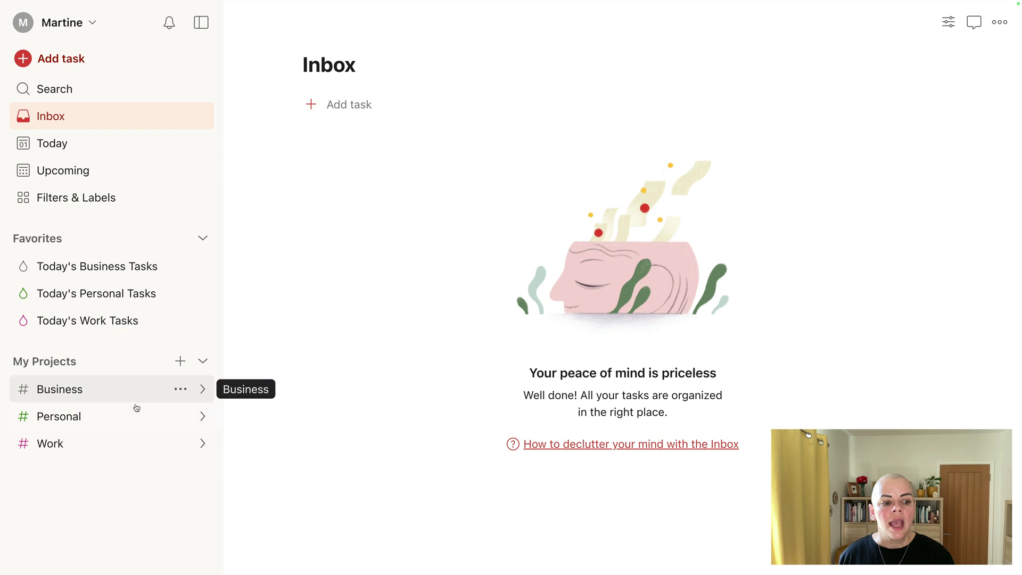
Add an empty 'Health and Fitness' section to the Personal project
{"action": "left_click", "coordinate": [58, 420]}
{"action": "left_click", "coordinate": [72, 450]}
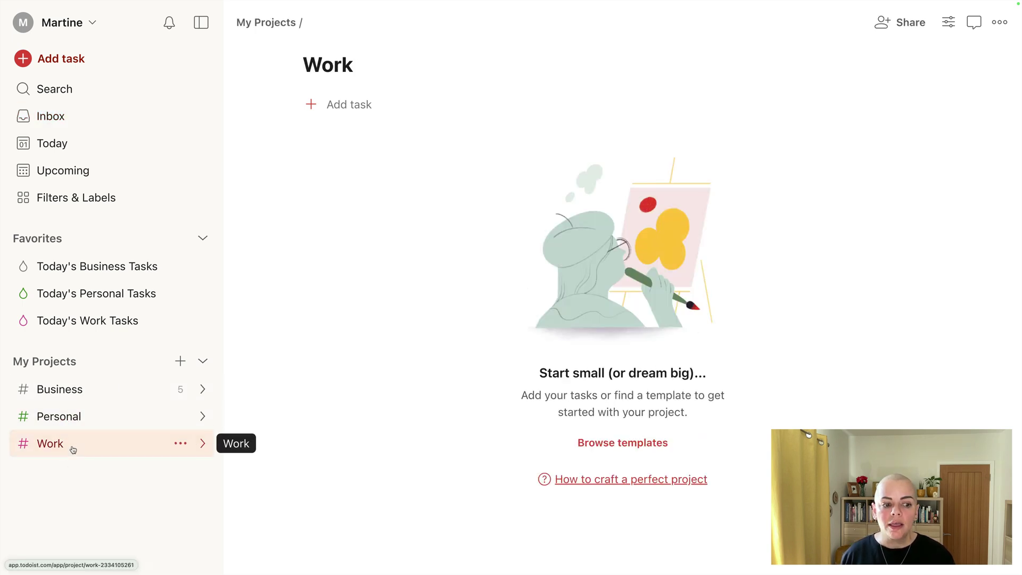
{"action": "left_click", "coordinate": [79, 417]}
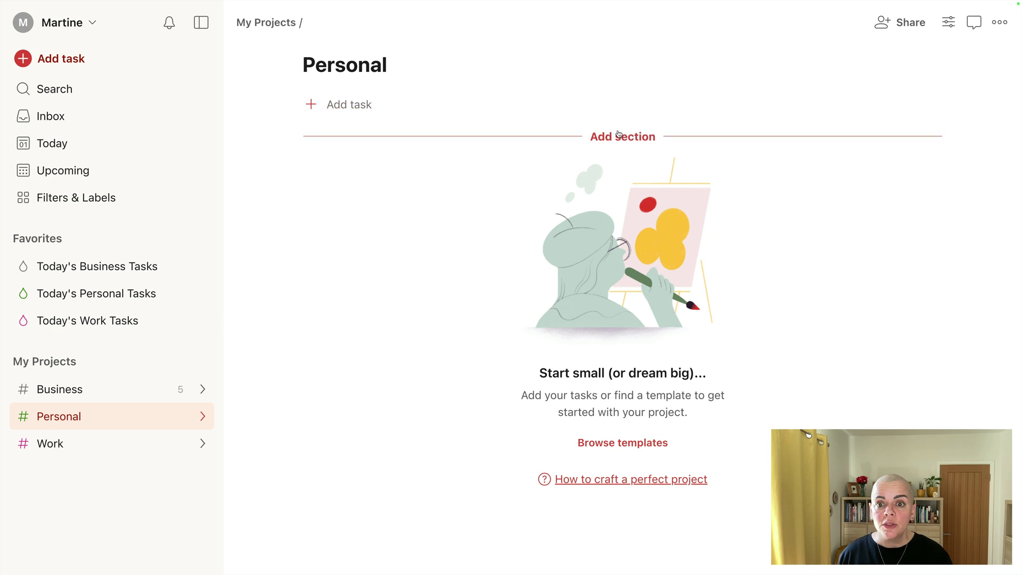
{"action": "left_click", "coordinate": [619, 135]}
{"action": "type", "text": "Hea"}
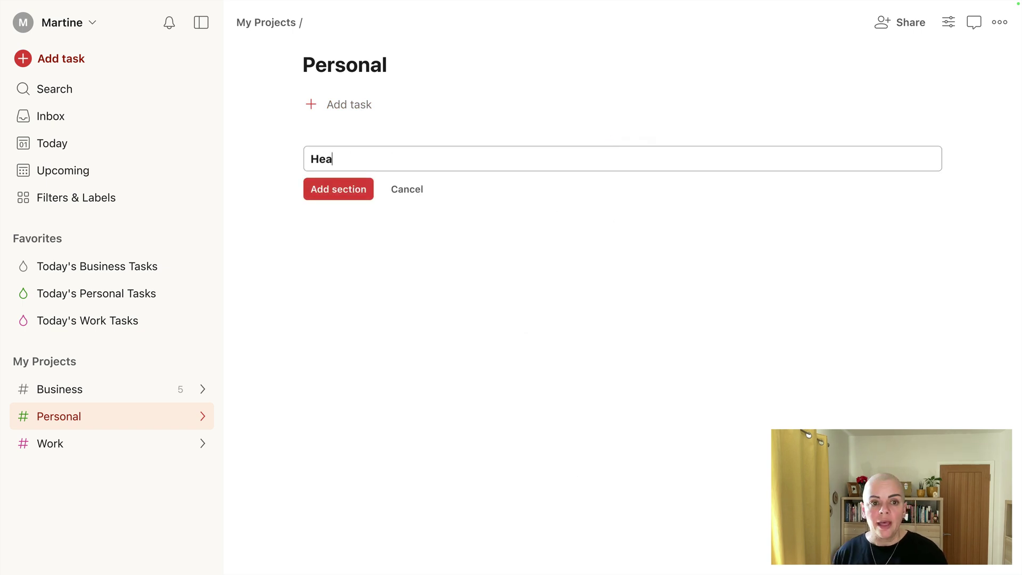
{"action": "type", "text": "lth and Fitness"}
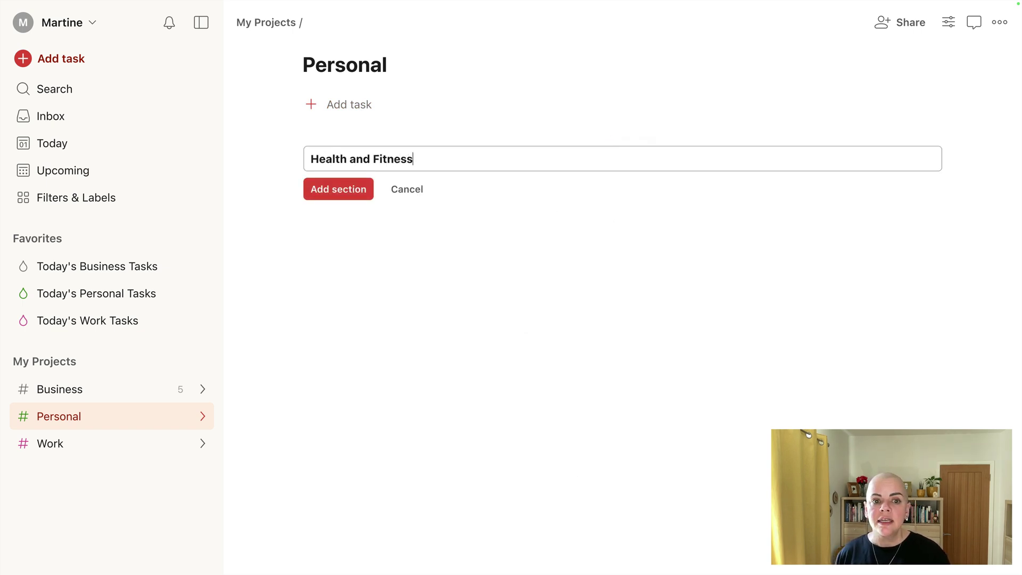
{"action": "key", "text": "Return"}
{"action": "left_click", "coordinate": [364, 185]}
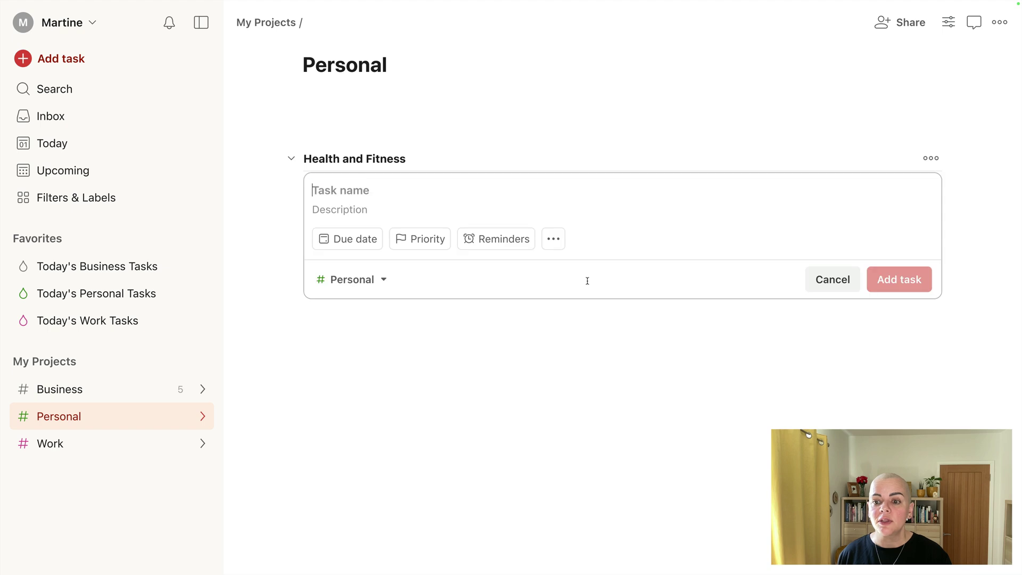
{"action": "left_click", "coordinate": [834, 278]}
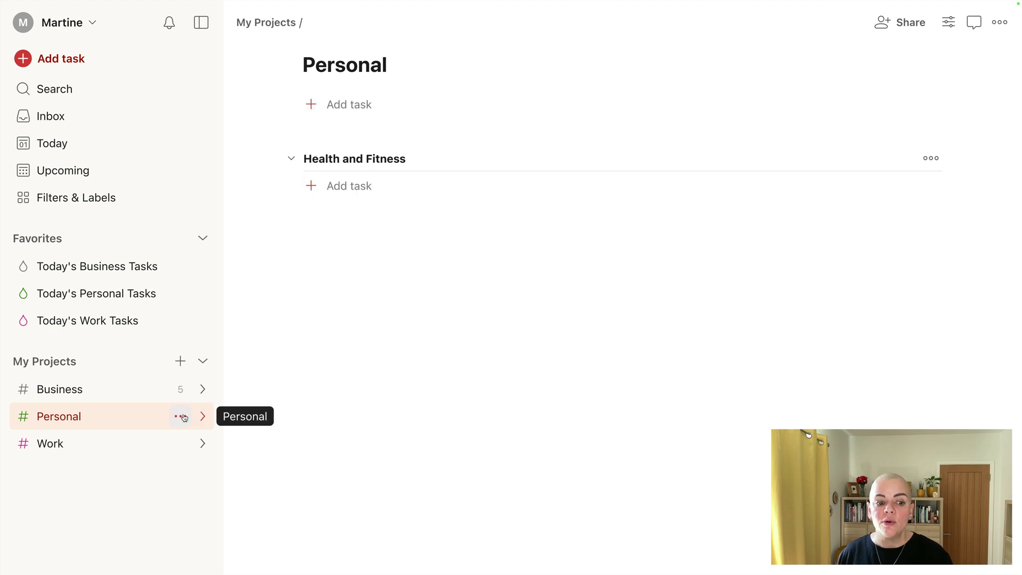
Add a 'Renovate bathroom' project under Personal and move it below Project 1
{"action": "left_click", "coordinate": [180, 416]}
{"action": "left_click", "coordinate": [318, 102]}
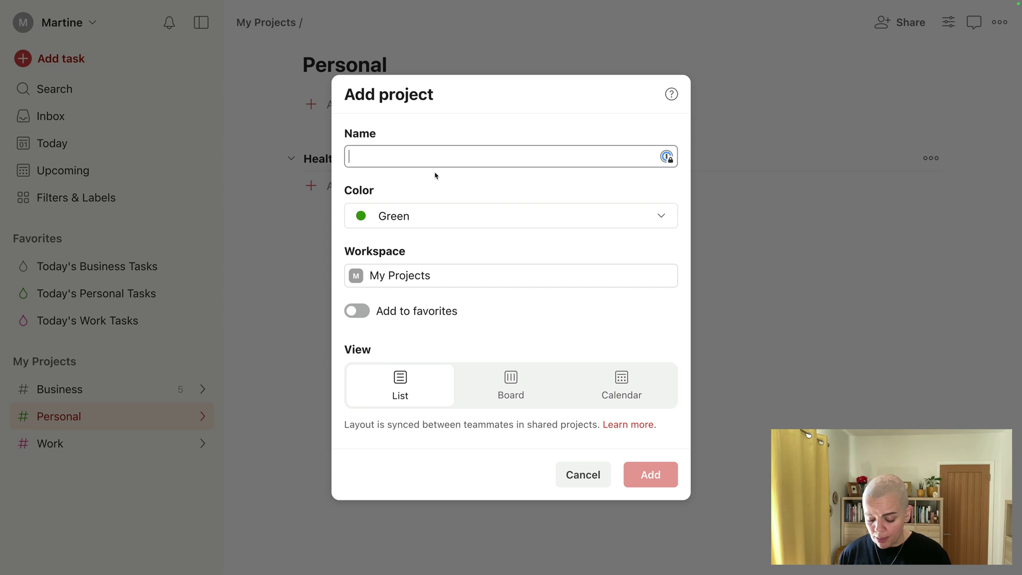
{"action": "type", "text": "Renovate "}
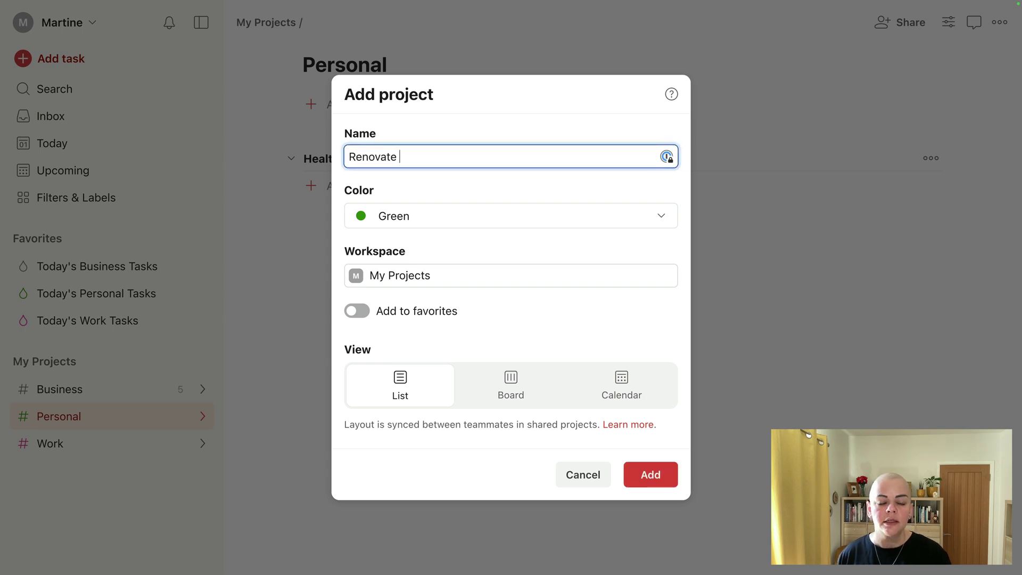
{"action": "type", "text": "bathroom"}
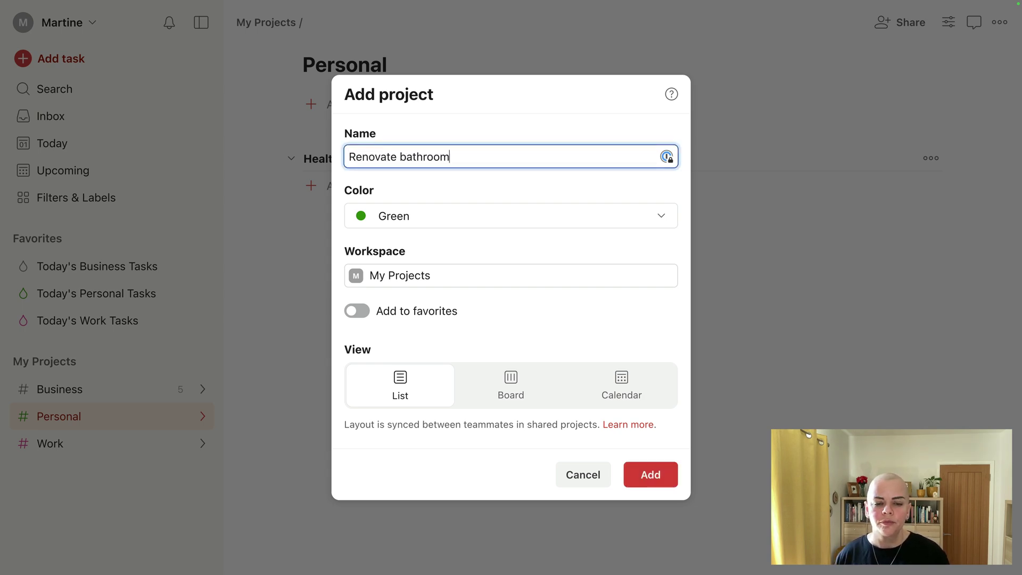
{"action": "left_click", "coordinate": [675, 473]}
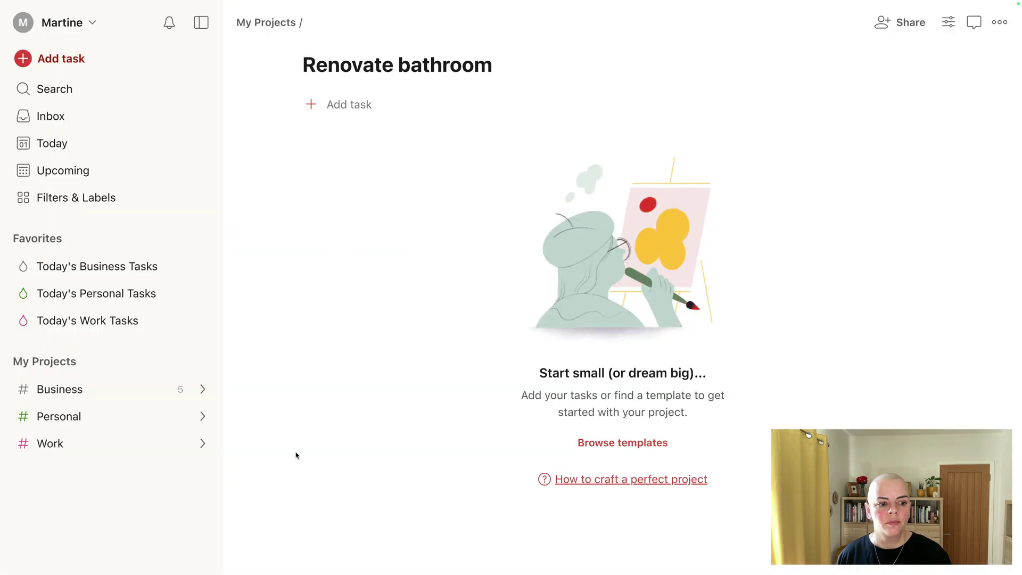
{"action": "left_click", "coordinate": [203, 416]}
{"action": "left_click_drag", "start_coordinate": [128, 445], "coordinate": [126, 480]}
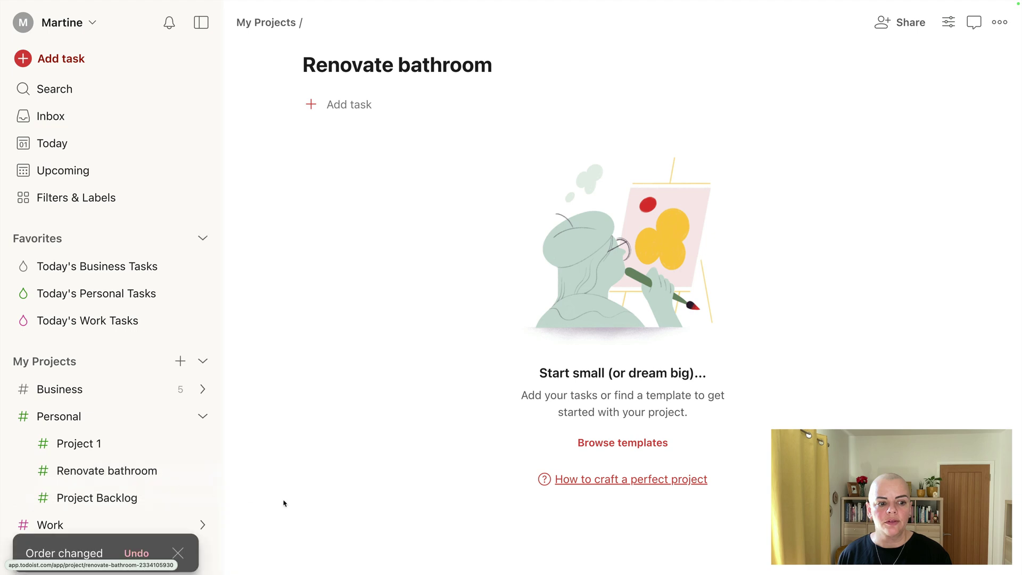
Delete the 'Renovate bathroom' project
{"action": "left_click", "coordinate": [205, 470]}
{"action": "left_click", "coordinate": [253, 554]}
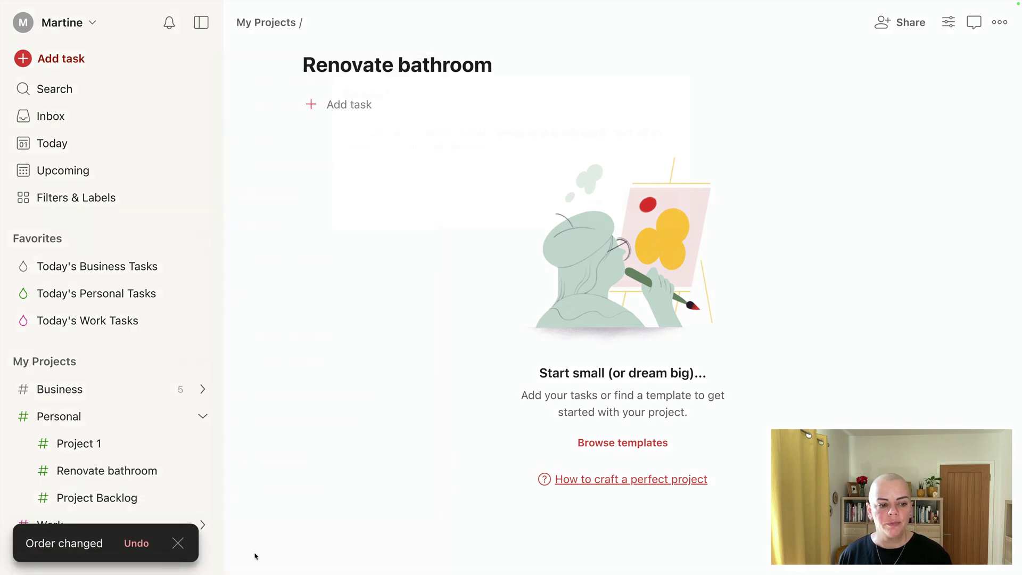
{"action": "left_click", "coordinate": [644, 211]}
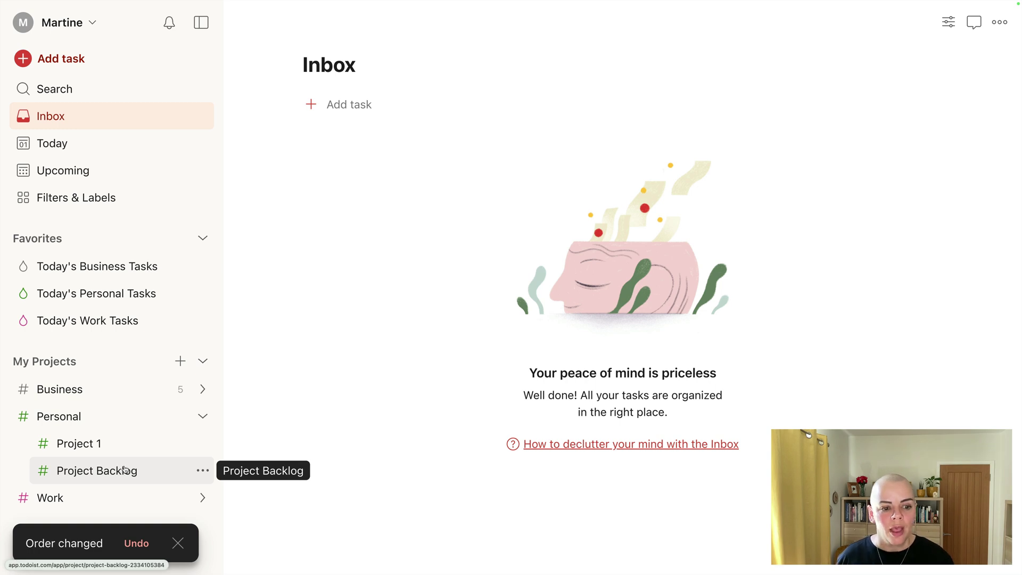
Collapse Personal's sub-projects in the sidebar, leaving Business, Personal and Work visible
{"action": "left_click", "coordinate": [203, 417]}
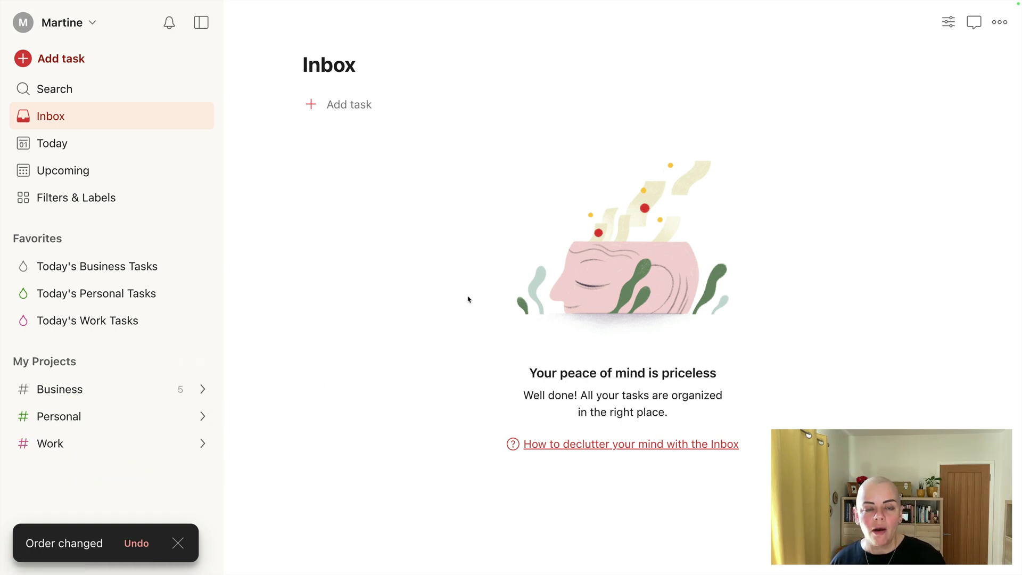